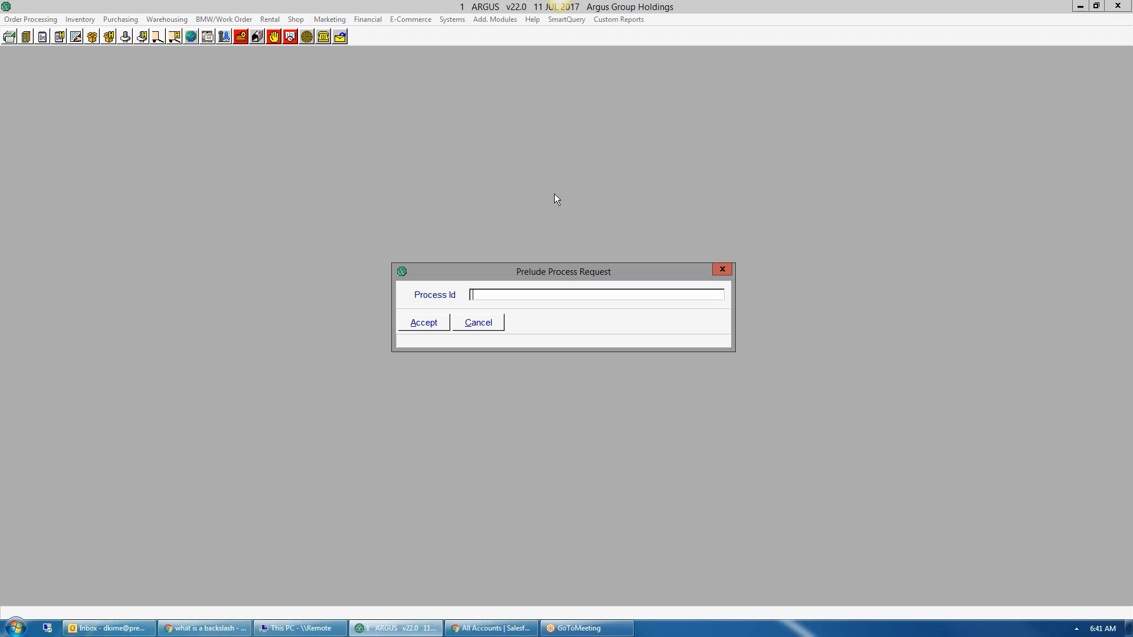
Step: Clear the stray slash and run process CM from the Prelude Process Request dialog
{"action": "type", "text": "/"}
{"action": "key", "text": "BackSpace"}
{"action": "type", "text": "CM"}
{"action": "key", "text": "Return"}
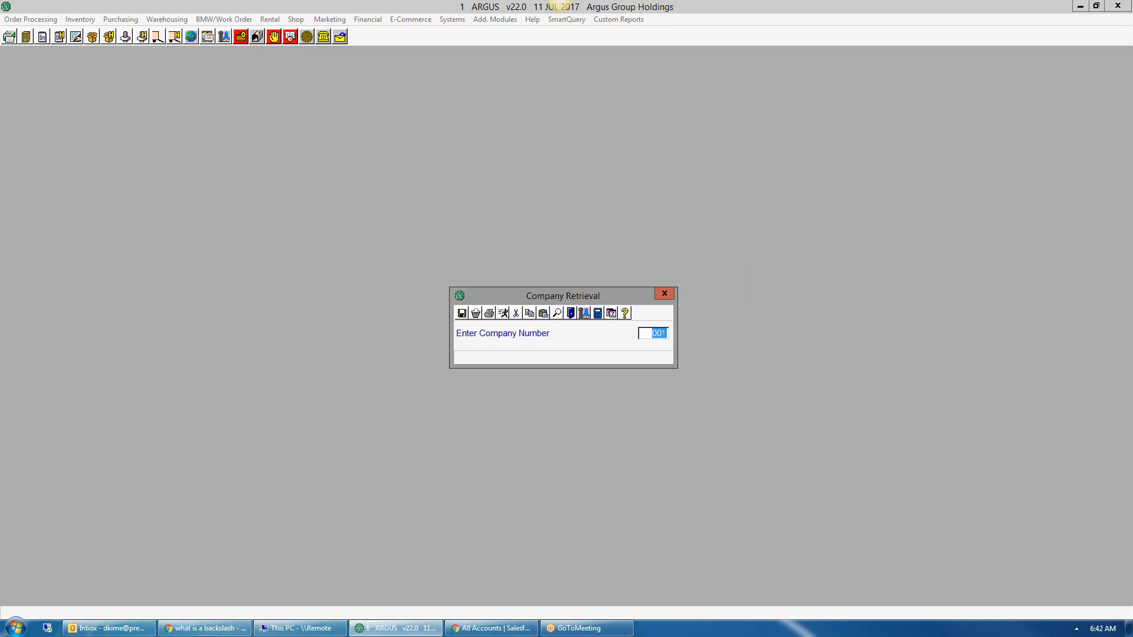
Step: Review the company list, then accept company 001 to reach Customer Maintenance
{"action": "key", "text": "F3"}
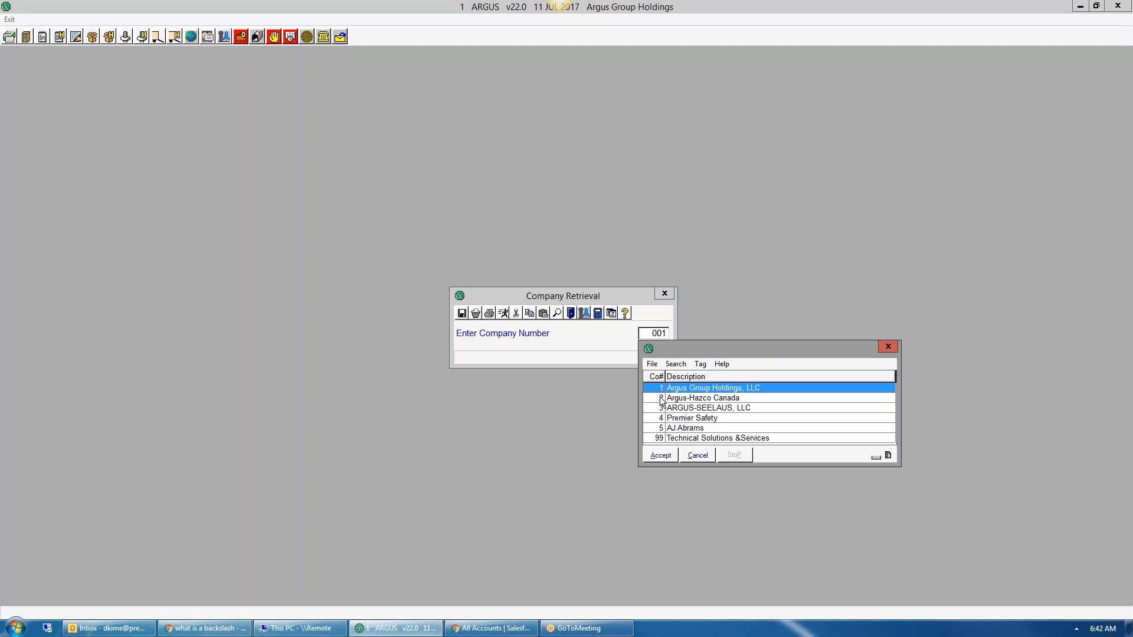
{"action": "left_click", "coordinate": [889, 347]}
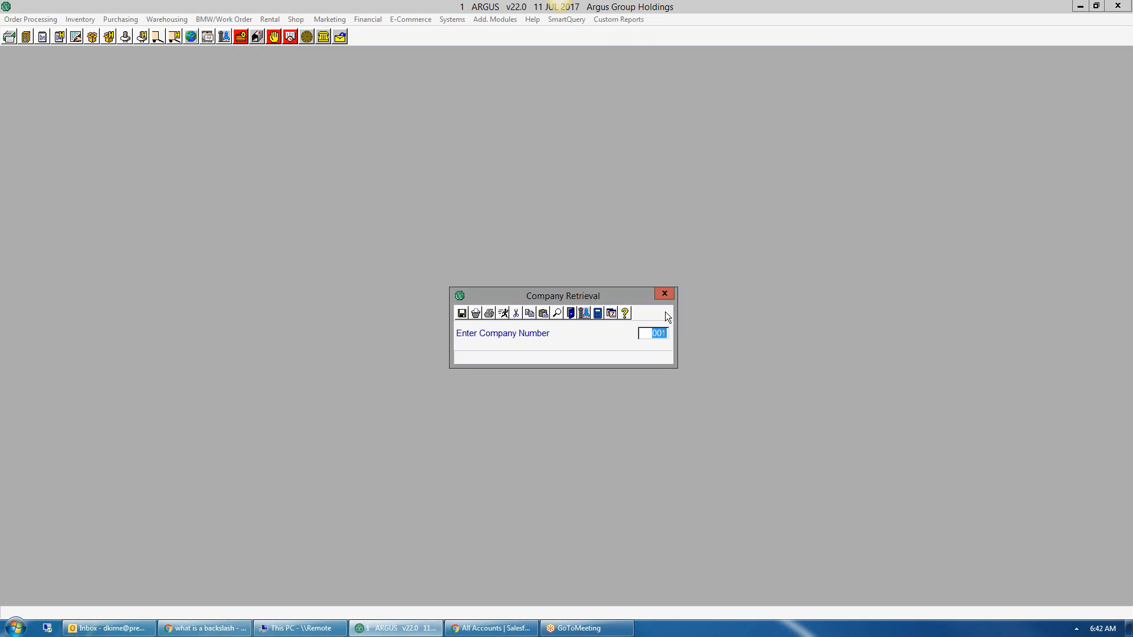
{"action": "key", "text": "Return"}
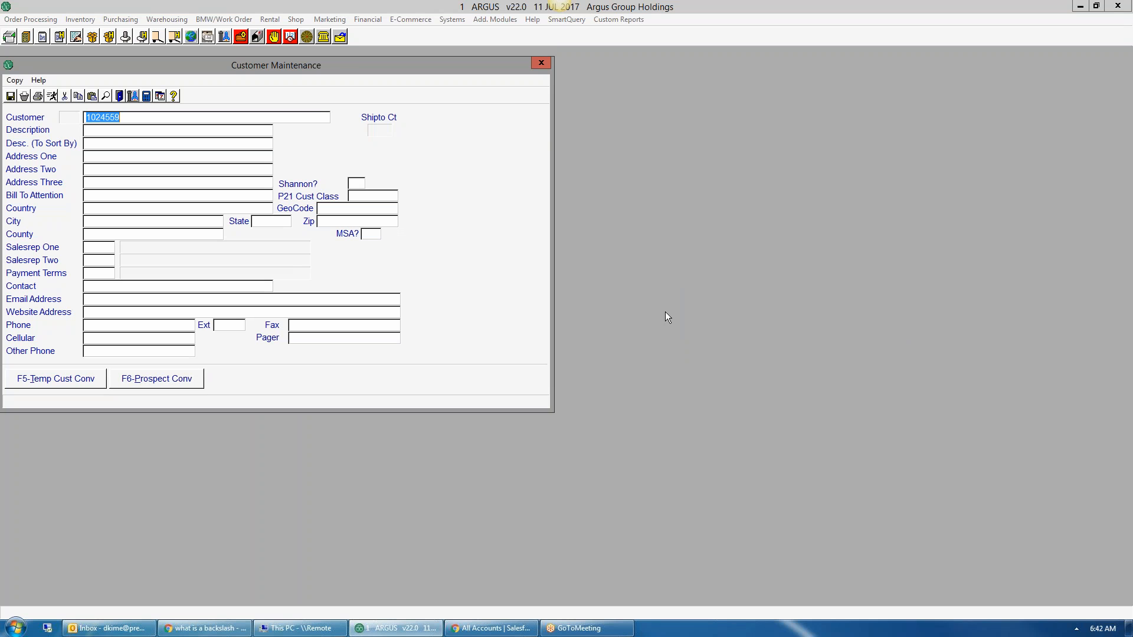
Step: Start a new customer number and enter the description TEST PREMIER
{"action": "left_click_drag", "start_coordinate": [329, 66], "coordinate": [580, 135]}
{"action": "type", "text": "1024562"}
{"action": "key", "text": "Return"}
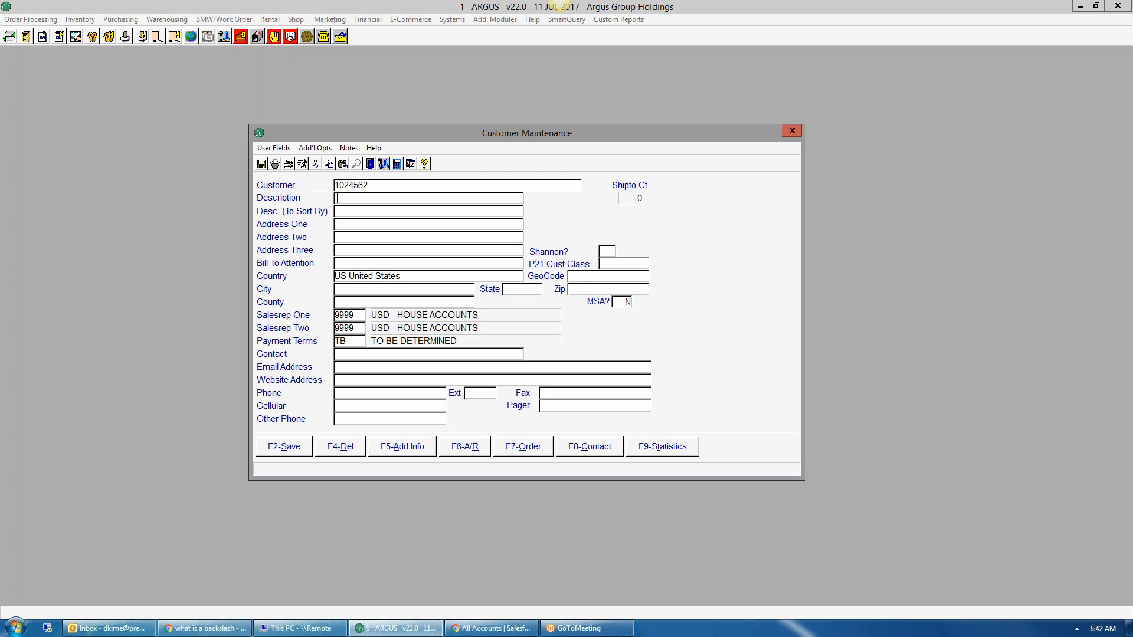
{"action": "type", "text": "TEST PREMIER"}
{"action": "key", "text": "Tab"}
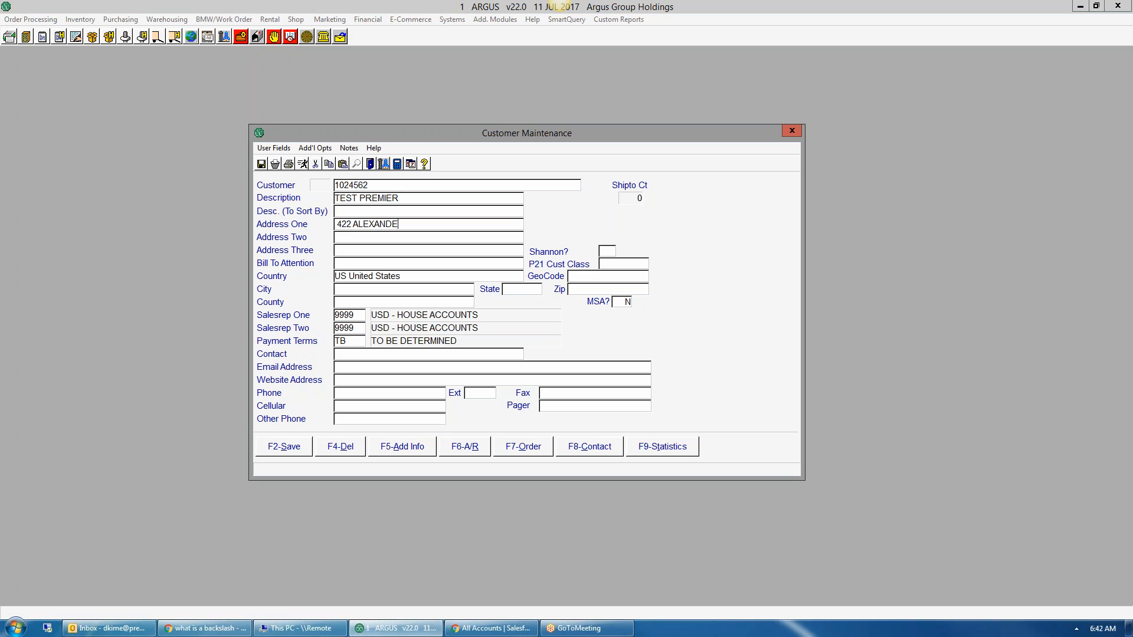
Step: Fill in the street address, attention ACCOUNTS PAYABLE, and the customer's city, state and ZIP
{"action": "key", "text": "Tab"}
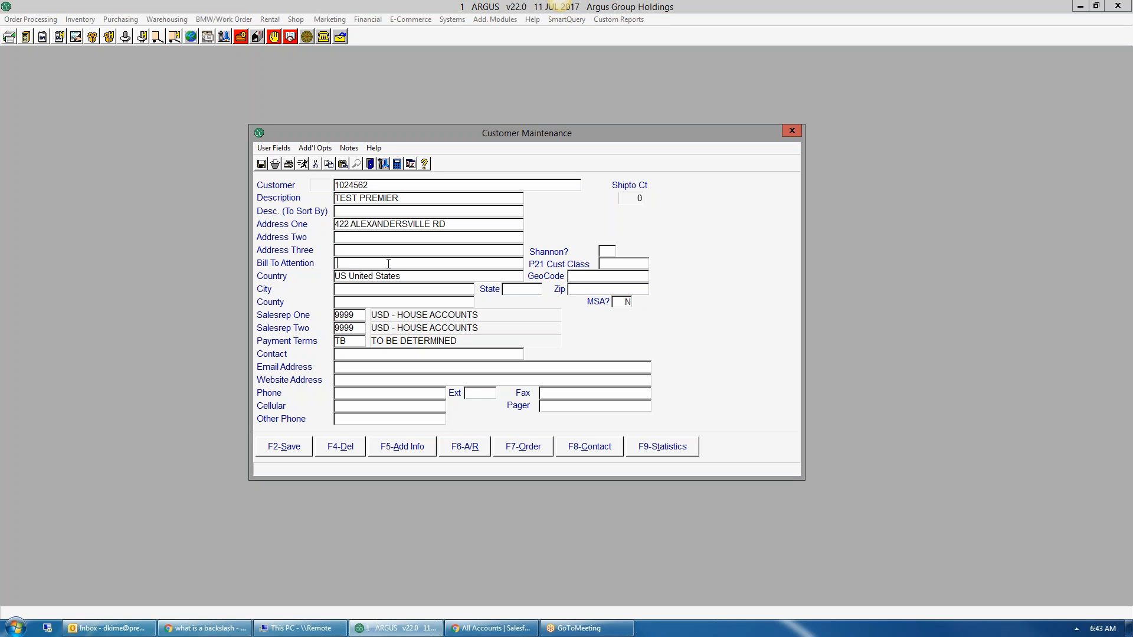
{"action": "type", "text": "ACCOUNTS PAYABLE"}
{"action": "key", "text": "Tab"}
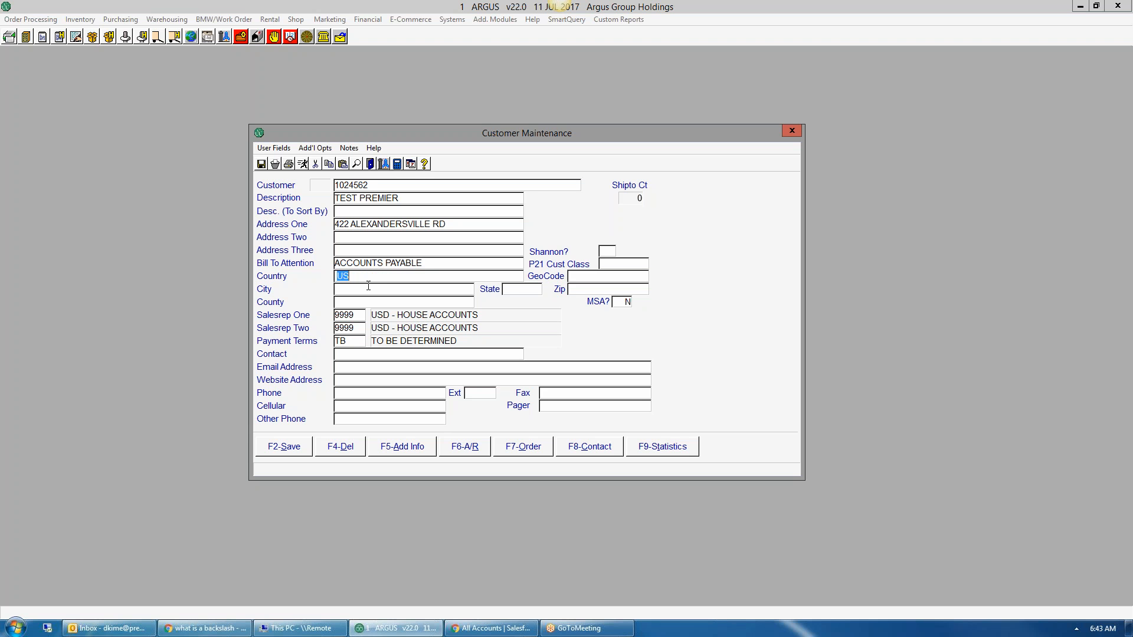
{"action": "left_click", "coordinate": [359, 290]}
{"action": "type", "text": "MIAMISBURG"}
{"action": "key", "text": "Tab"}
{"action": "type", "text": "OH"}
{"action": "key", "text": "Tab"}
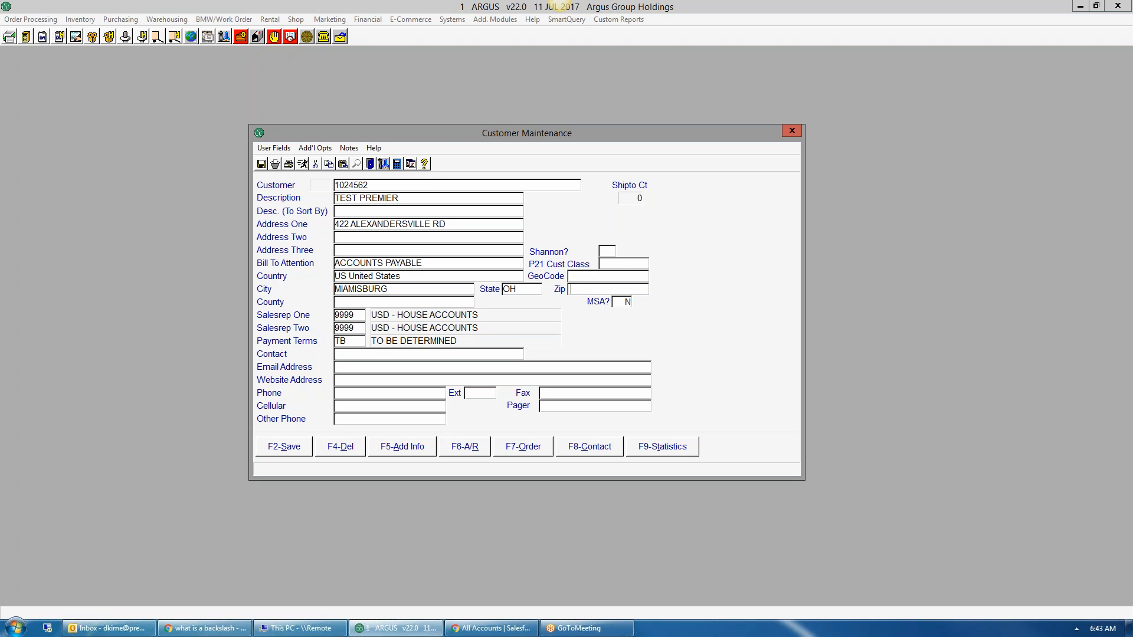
{"action": "type", "text": "45342"}
{"action": "key", "text": "Tab"}
Step: Enter the contact name and the customer's e-mail address, leaving Website Address blank
{"action": "key", "text": "Tab"}
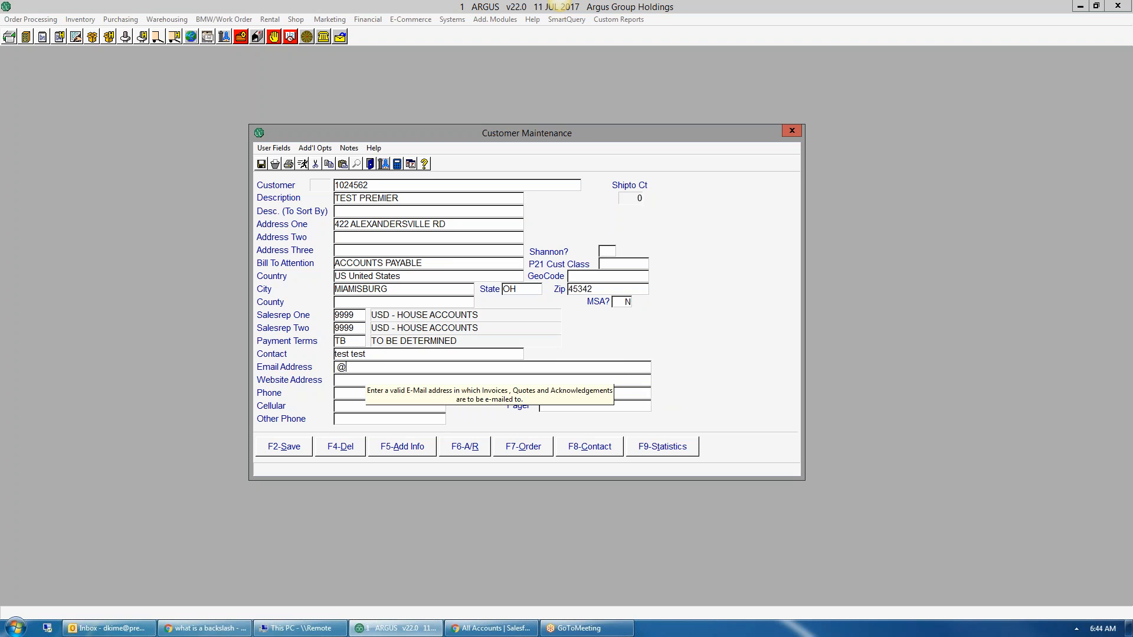
{"action": "key", "text": "Tab"}
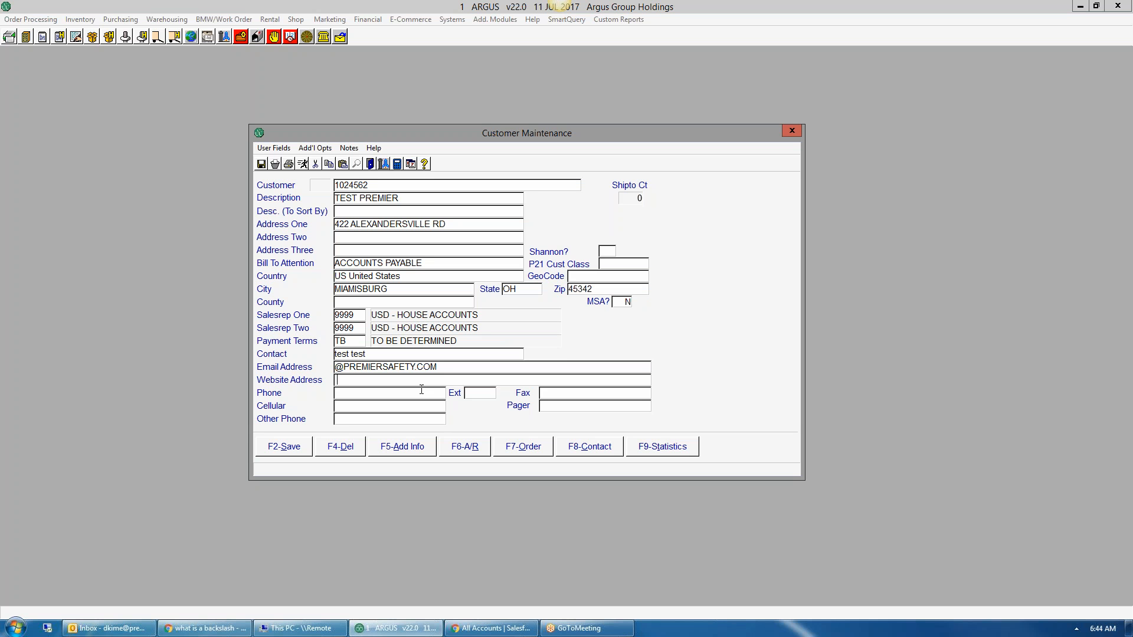
Step: Enter the customer's phone number and fax number, correcting the phone's last digits
{"action": "left_click", "coordinate": [348, 391]}
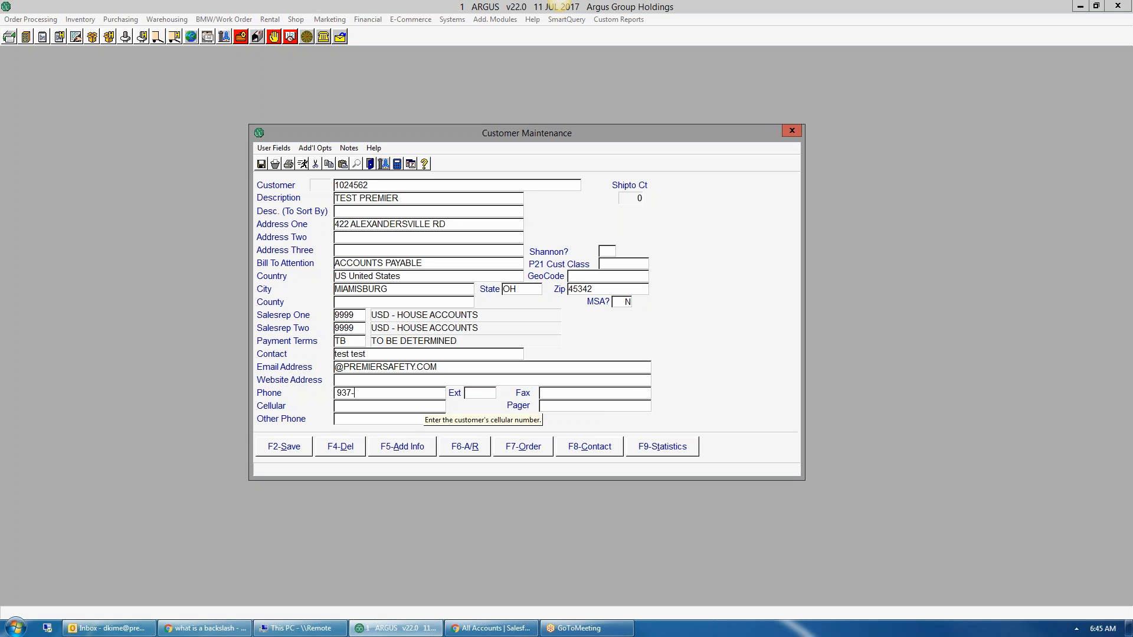
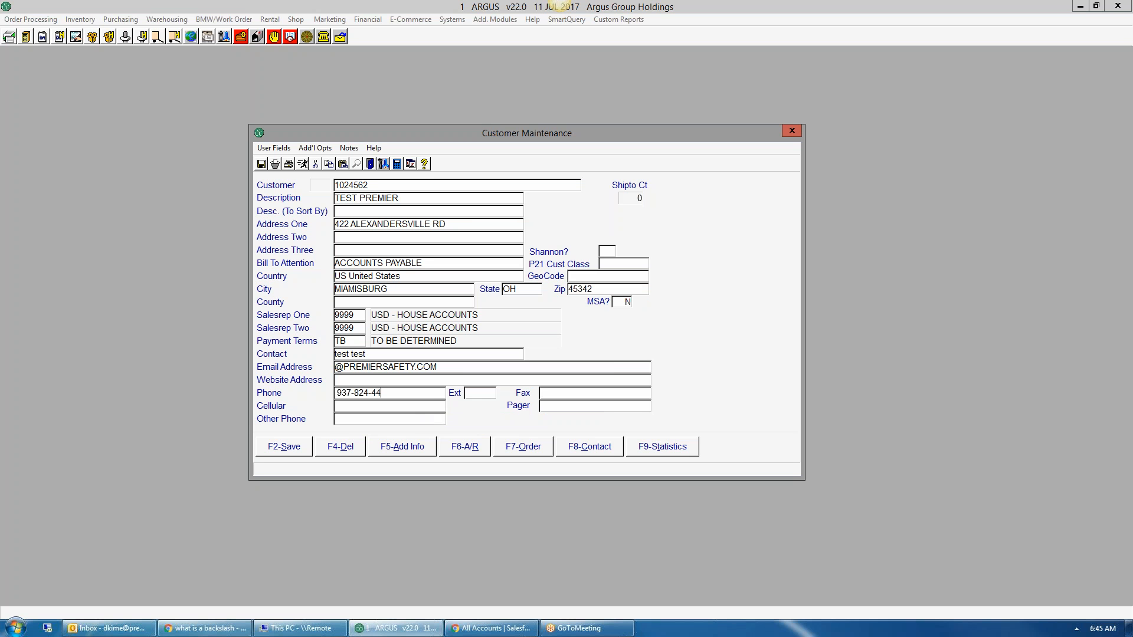
{"action": "key", "text": "Tab"}
{"action": "key", "text": "Tab"}
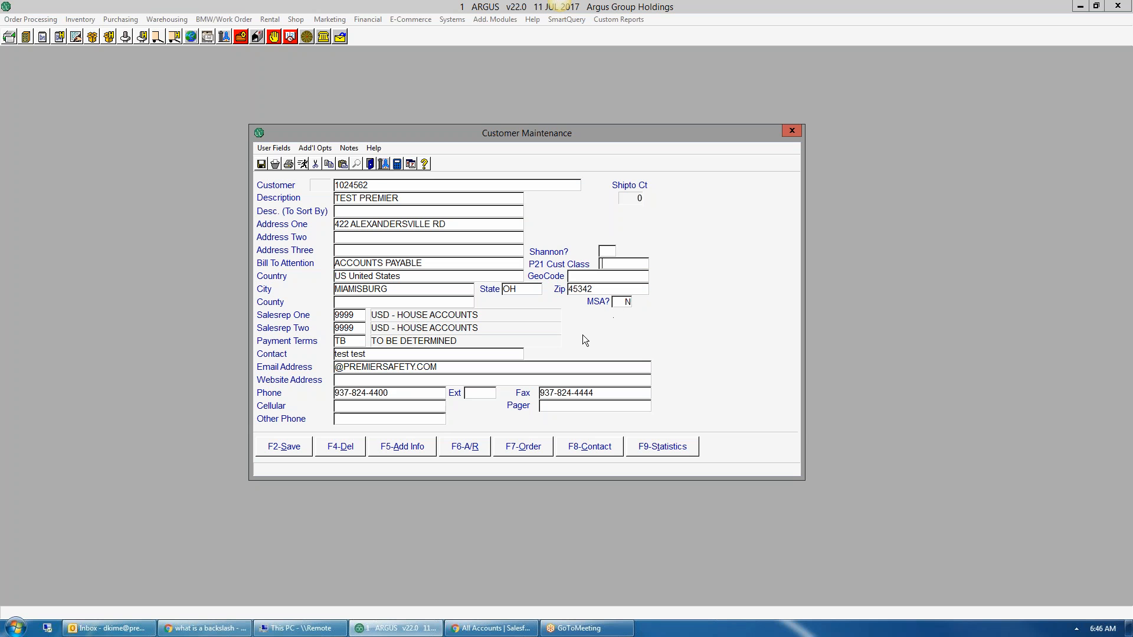
Step: Keep start date 07/11/17 and set the customer type to IND from the lookup
{"action": "left_click", "coordinate": [406, 447]}
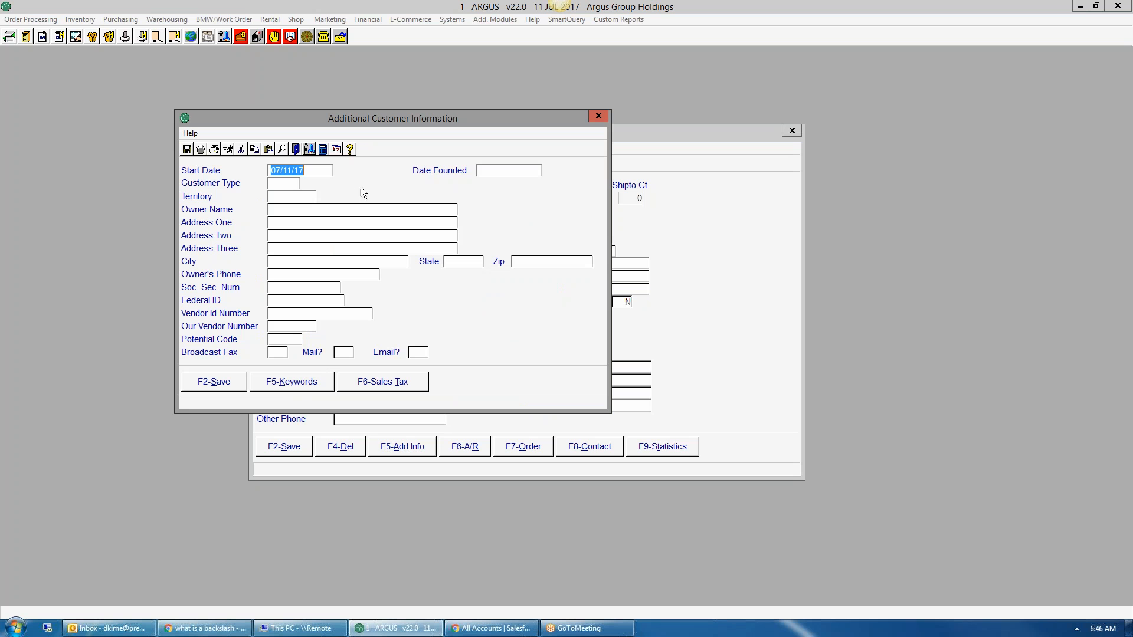
{"action": "key", "text": "Tab"}
{"action": "key", "text": "backslash"}
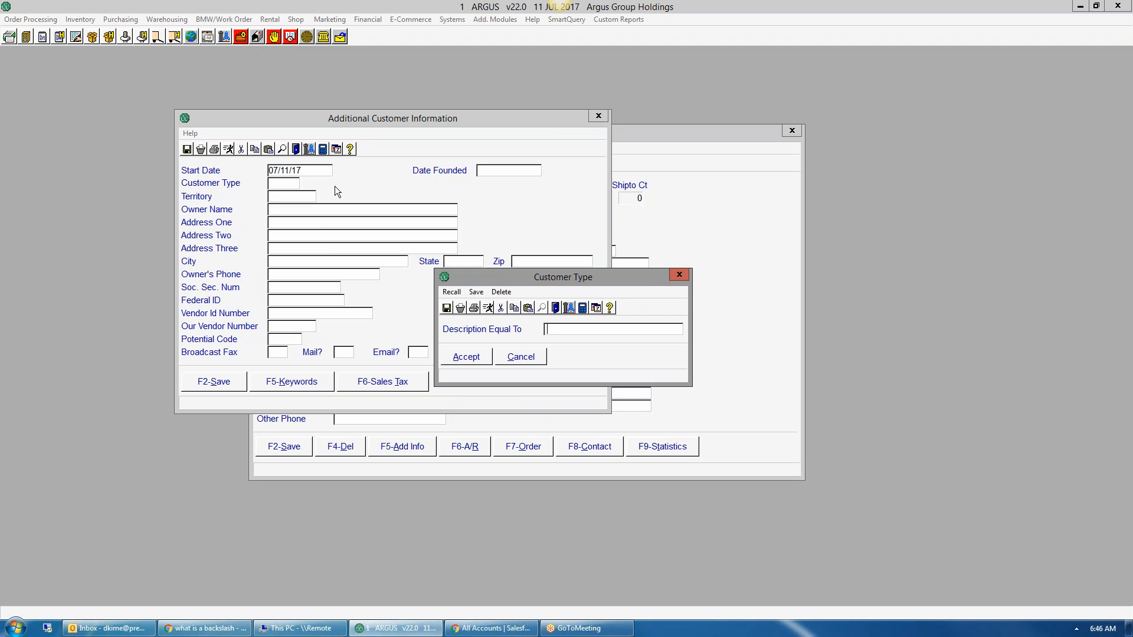
{"action": "key", "text": "Return"}
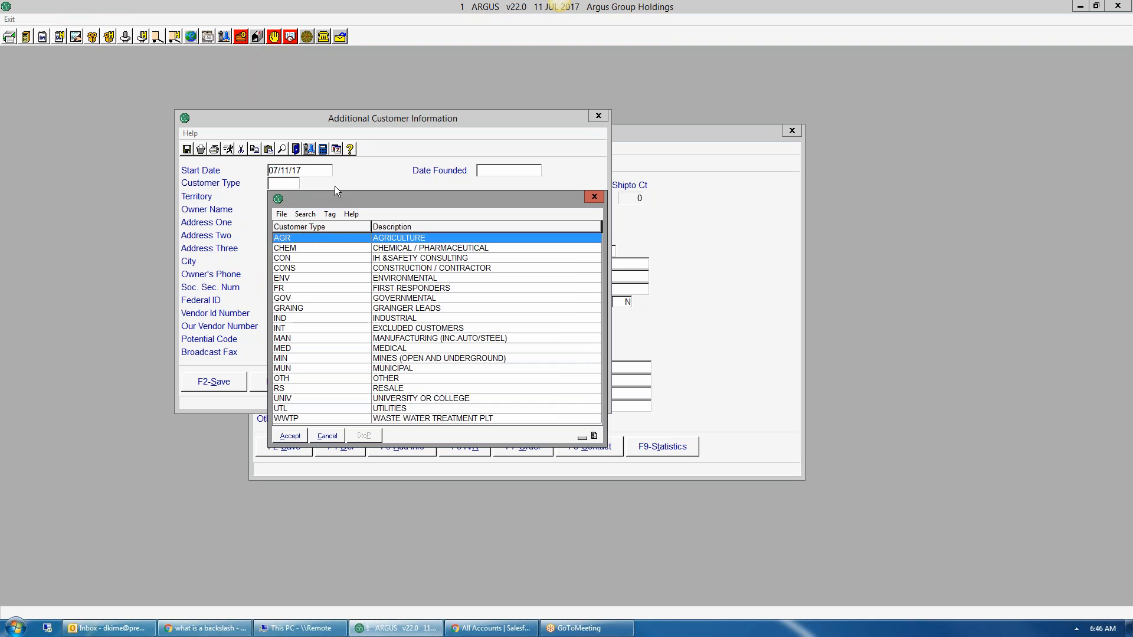
{"action": "key", "text": "Down"}
{"action": "key", "text": "Down"}
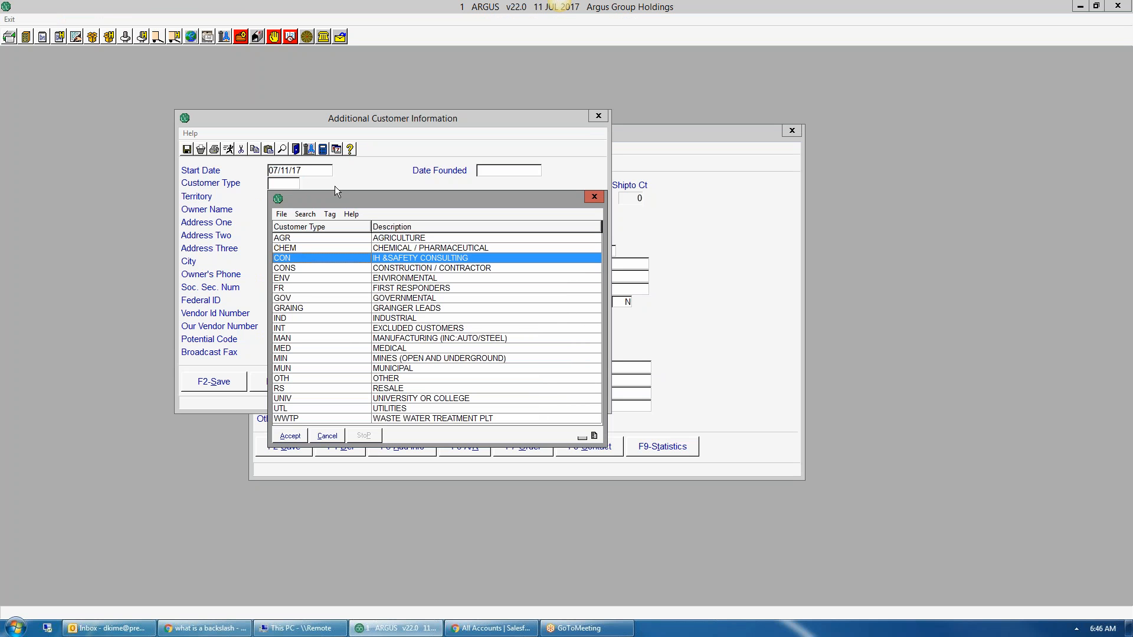
{"action": "key", "text": "Down"}
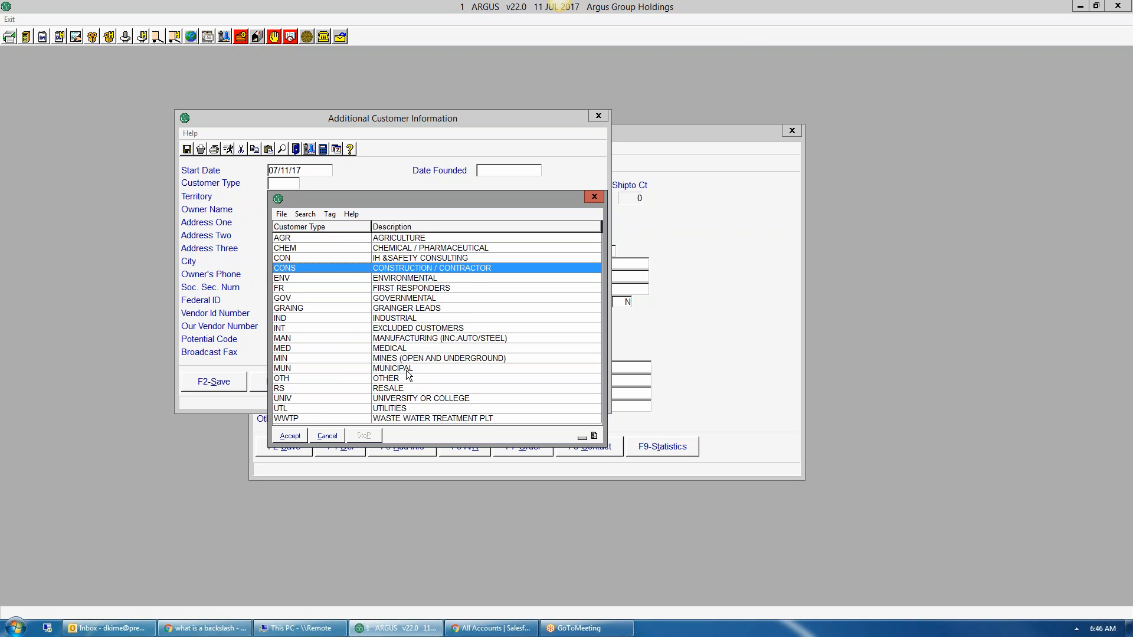
{"action": "left_click", "coordinate": [306, 318]}
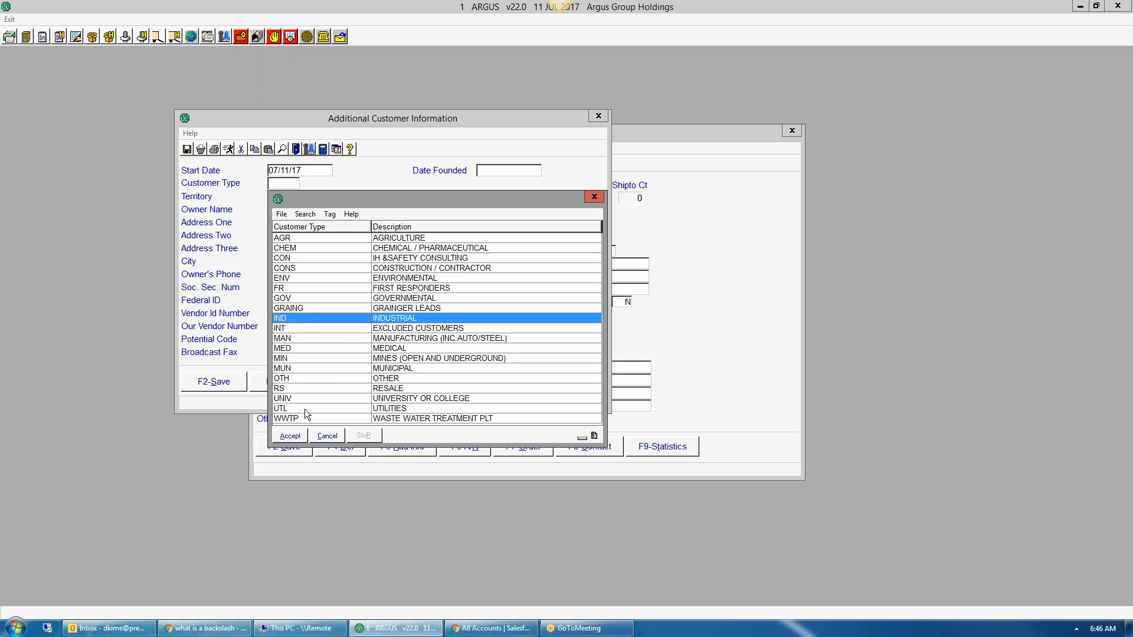
{"action": "left_click", "coordinate": [290, 436]}
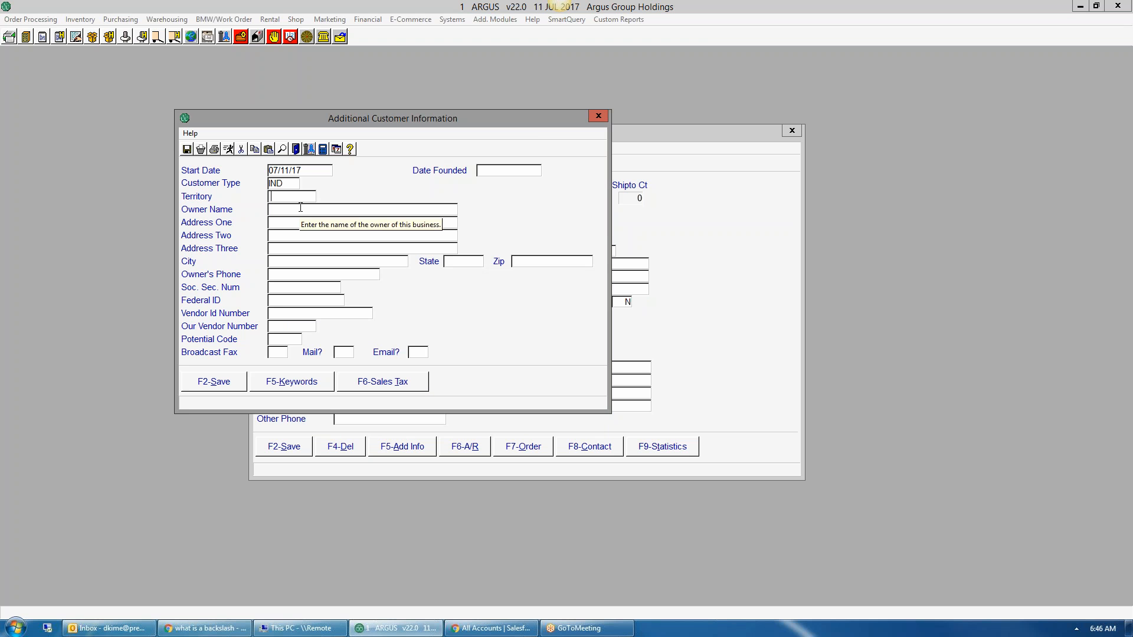
Step: Set the territory to OV OHIO VALLEY REGION and move the dialog aside
{"action": "key", "text": "F3"}
{"action": "key", "text": "Return"}
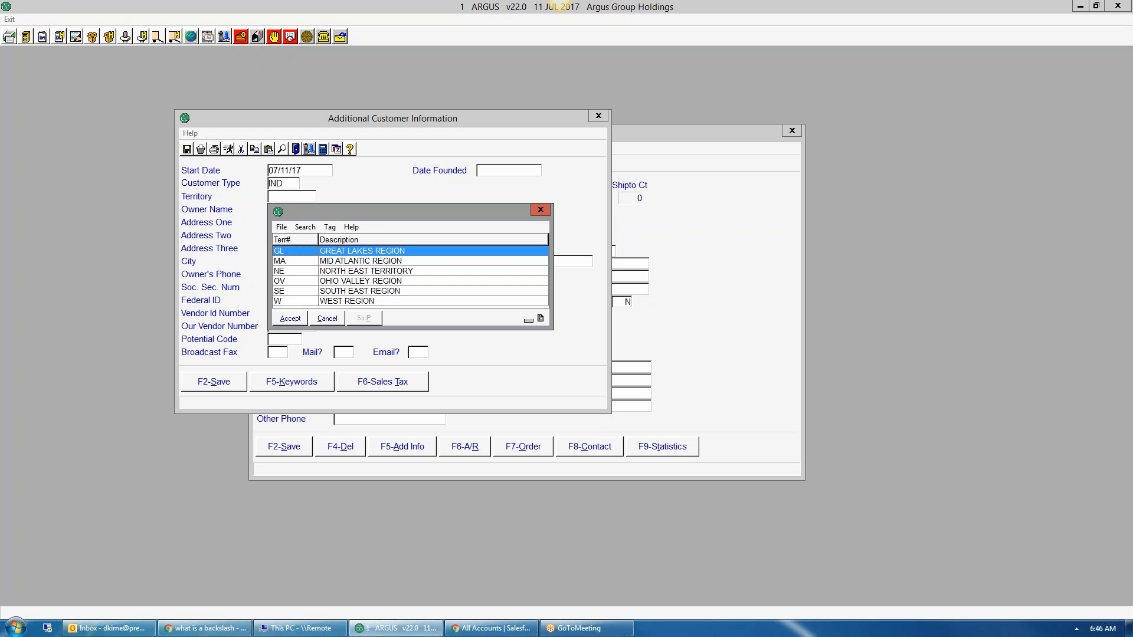
{"action": "key", "text": "Down"}
{"action": "key", "text": "Down"}
{"action": "key", "text": "Down"}
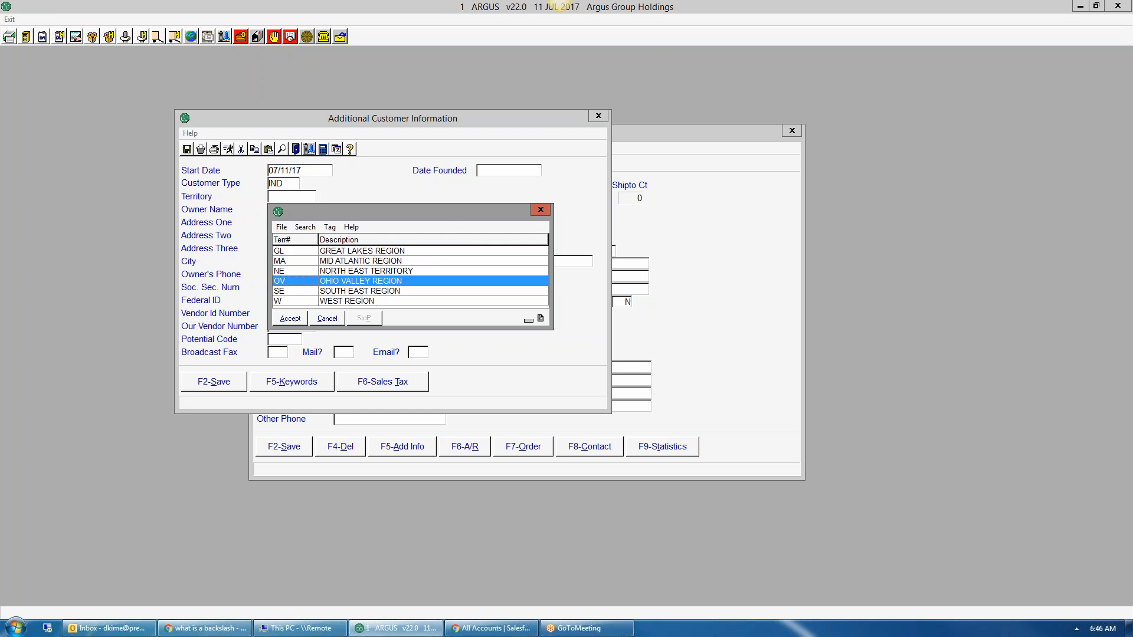
{"action": "key", "text": "Return"}
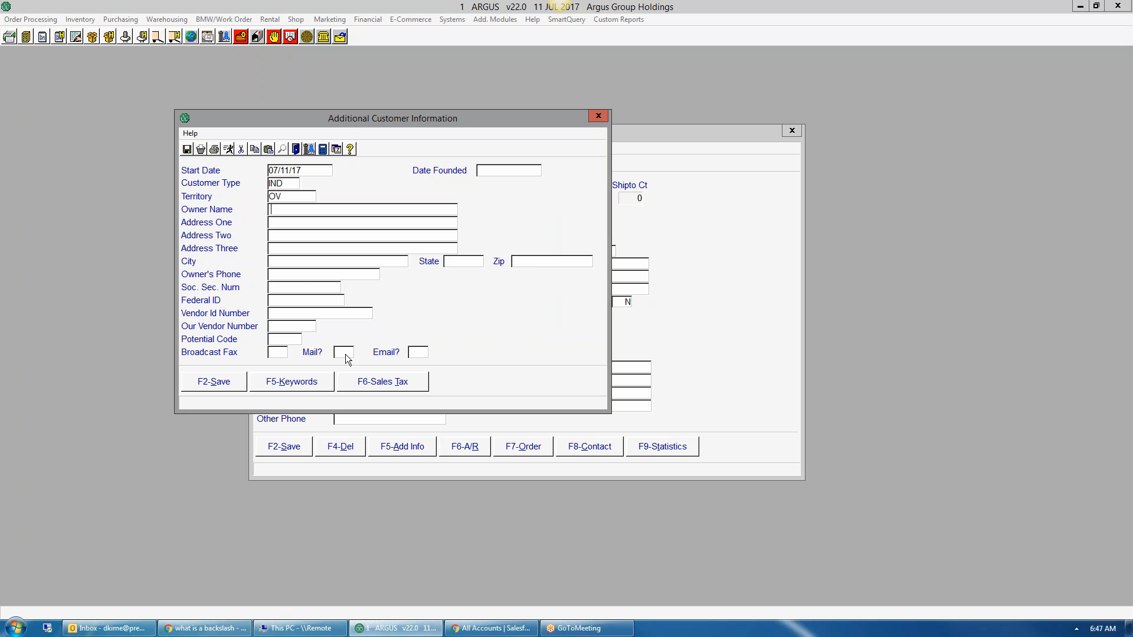
{"action": "left_click_drag", "start_coordinate": [354, 121], "coordinate": [451, 221]}
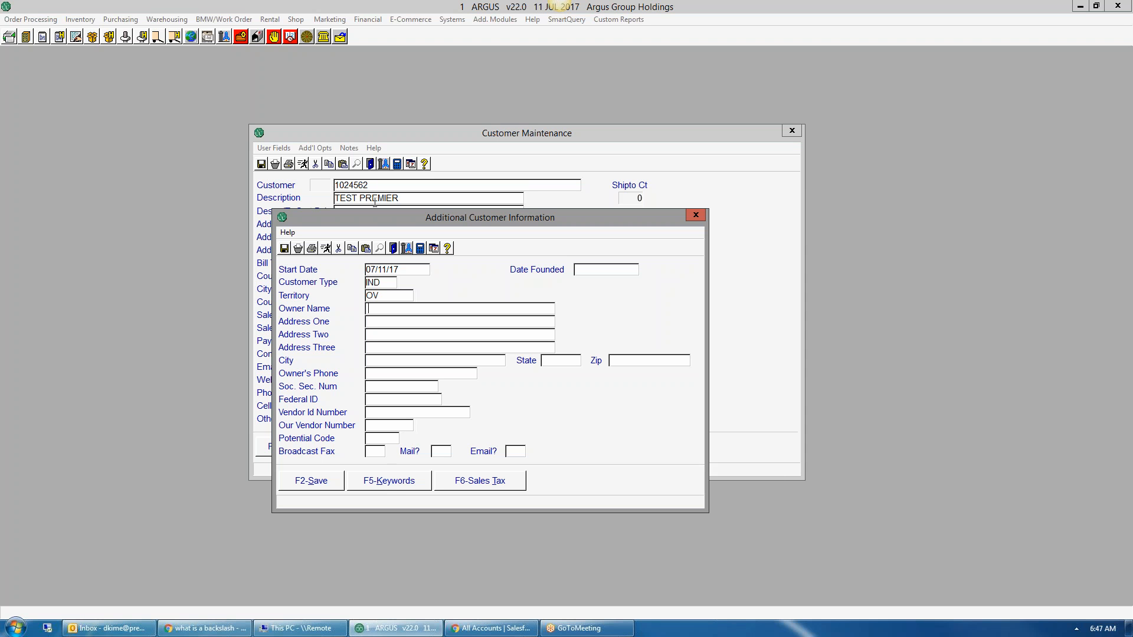
Step: Add the keywords A.J., AJ, A-H and TP and save the keyword list
{"action": "left_click", "coordinate": [397, 485]}
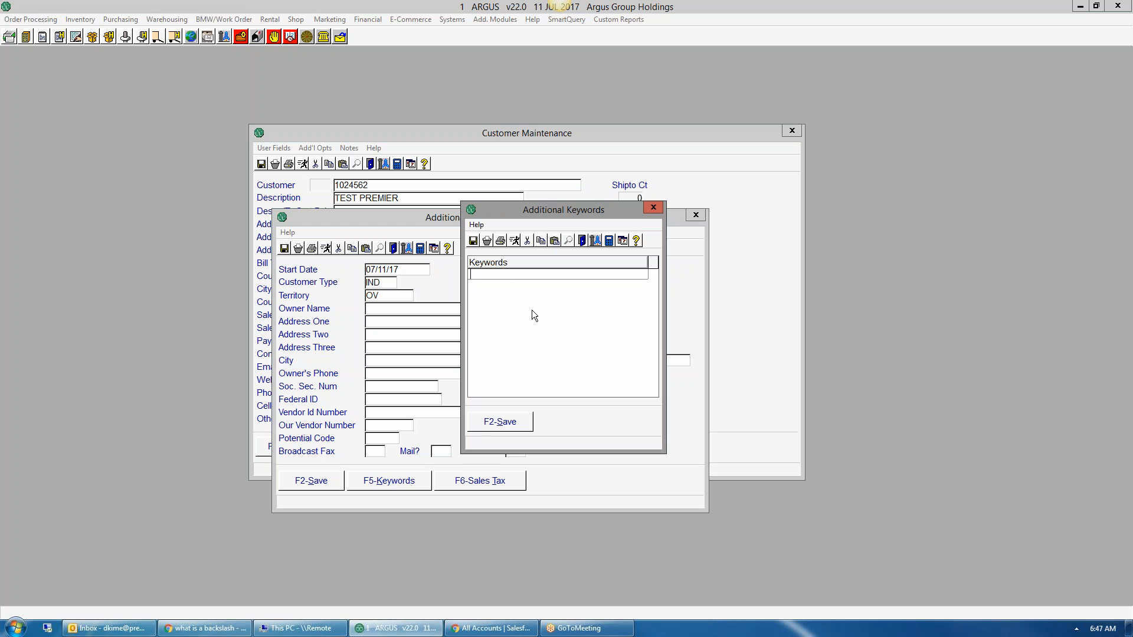
{"action": "type", "text": "A.J."}
{"action": "key", "text": "Return"}
{"action": "type", "text": "AJ"}
{"action": "key", "text": "Return"}
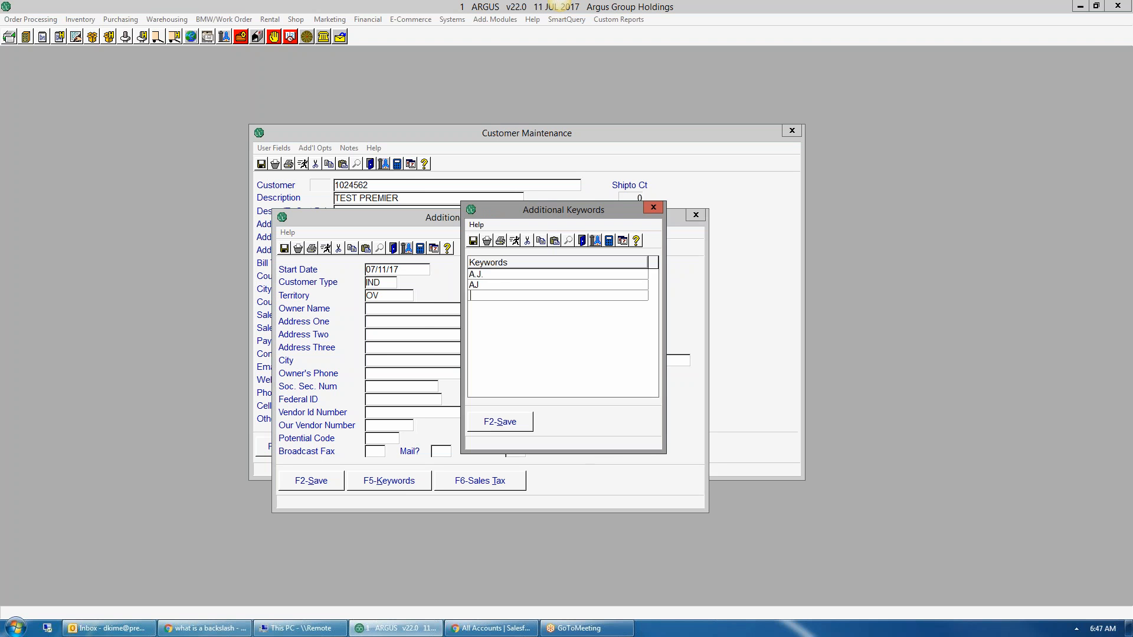
{"action": "type", "text": "A-H"}
{"action": "key", "text": "Return"}
{"action": "type", "text": "TP"}
{"action": "key", "text": "Return"}
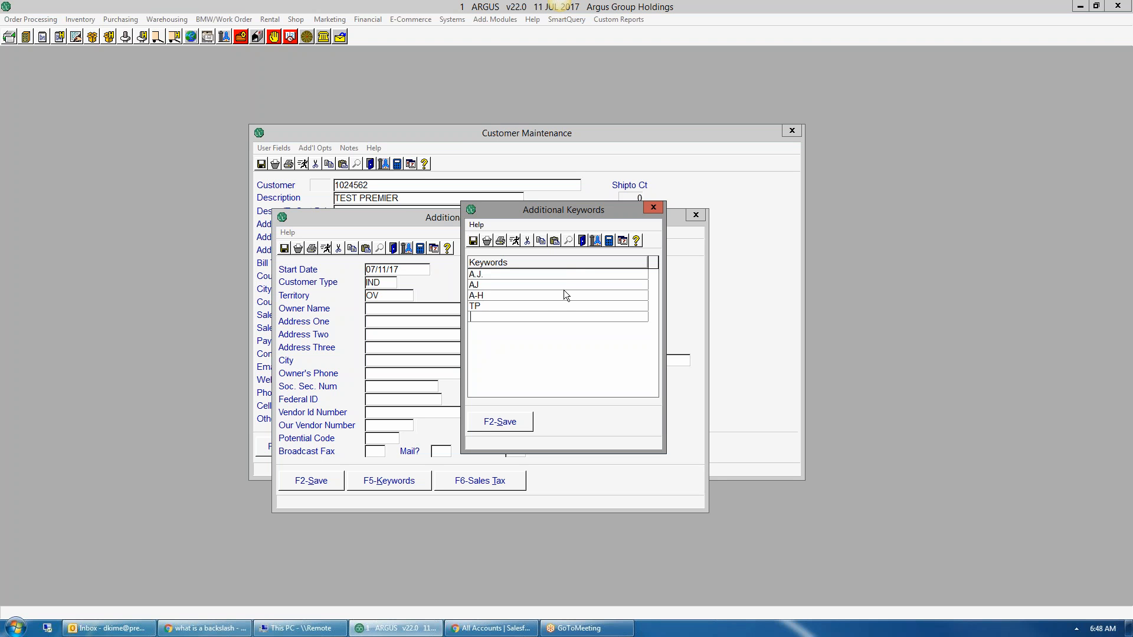
{"action": "left_click", "coordinate": [488, 426]}
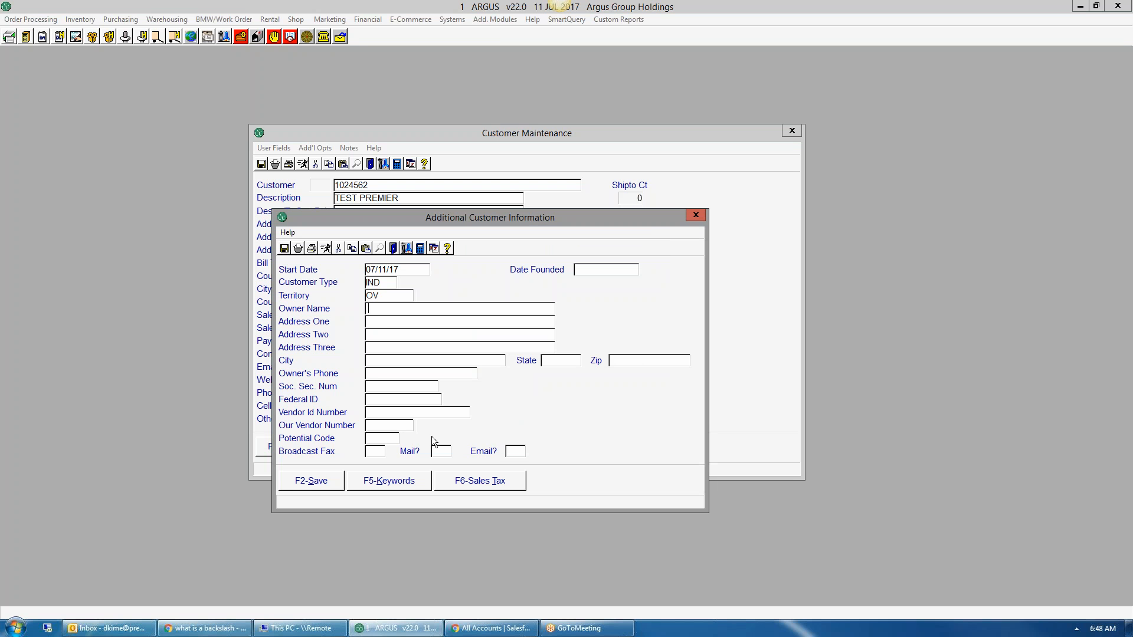
Step: Save the additional info with Taxable set to Y in the sales tax details
{"action": "left_click", "coordinate": [316, 483]}
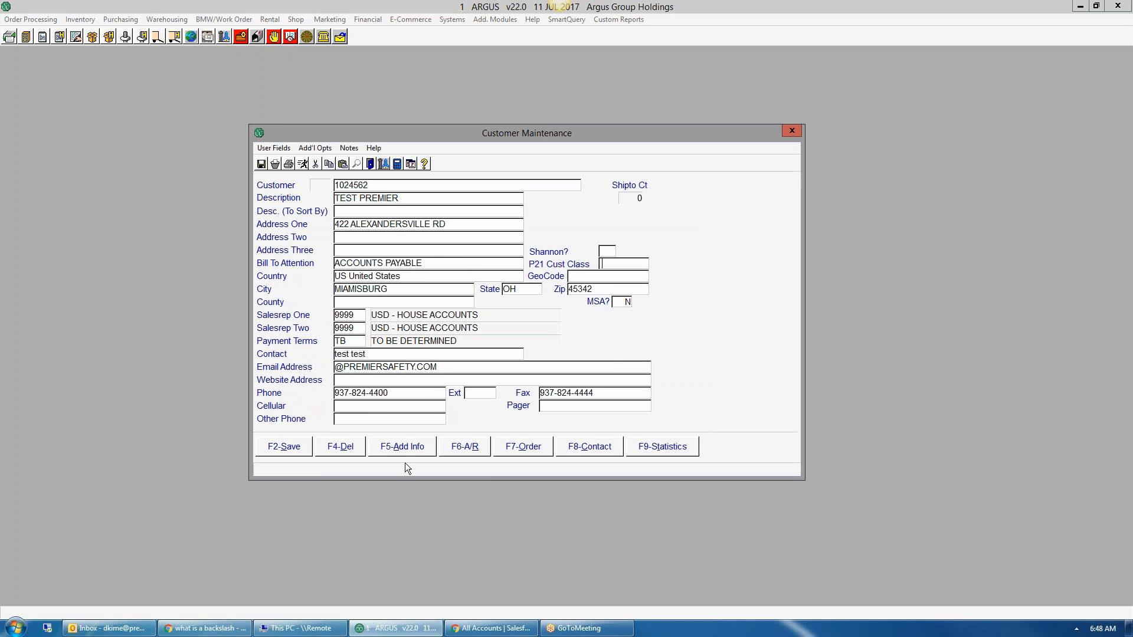
{"action": "left_click", "coordinate": [420, 446]}
{"action": "left_click", "coordinate": [391, 383]}
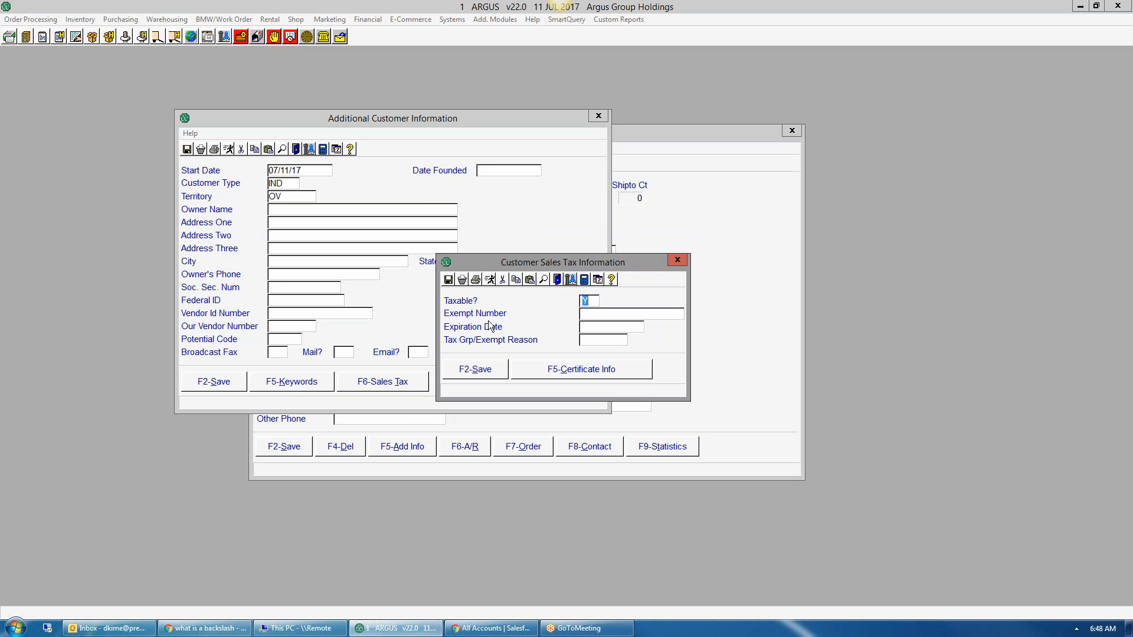
{"action": "left_click", "coordinate": [480, 370]}
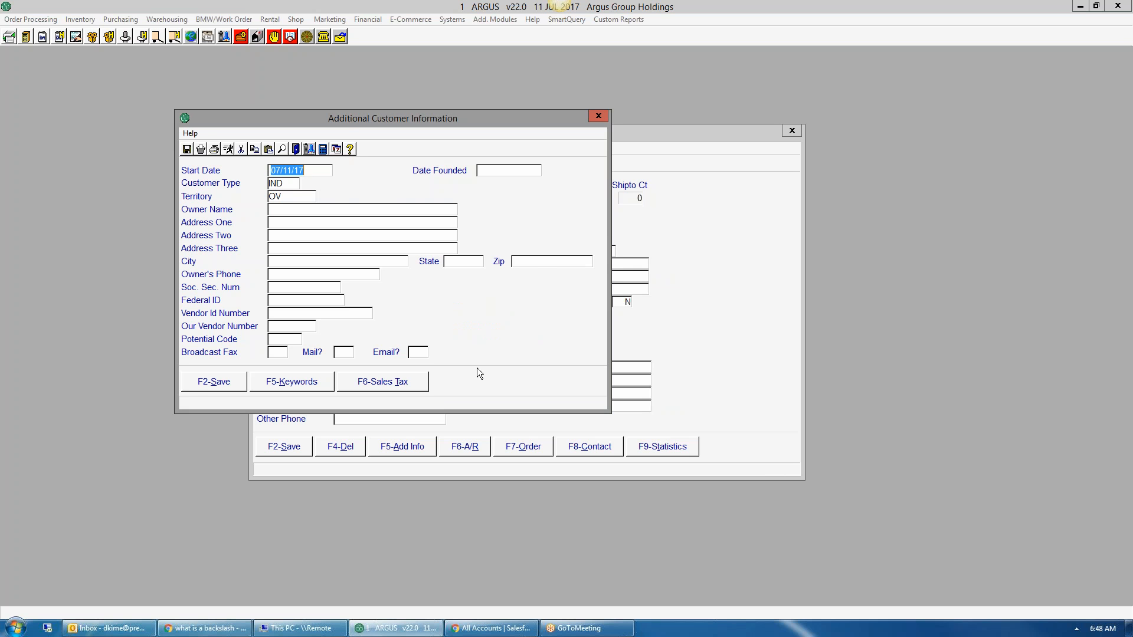
{"action": "left_click", "coordinate": [204, 383]}
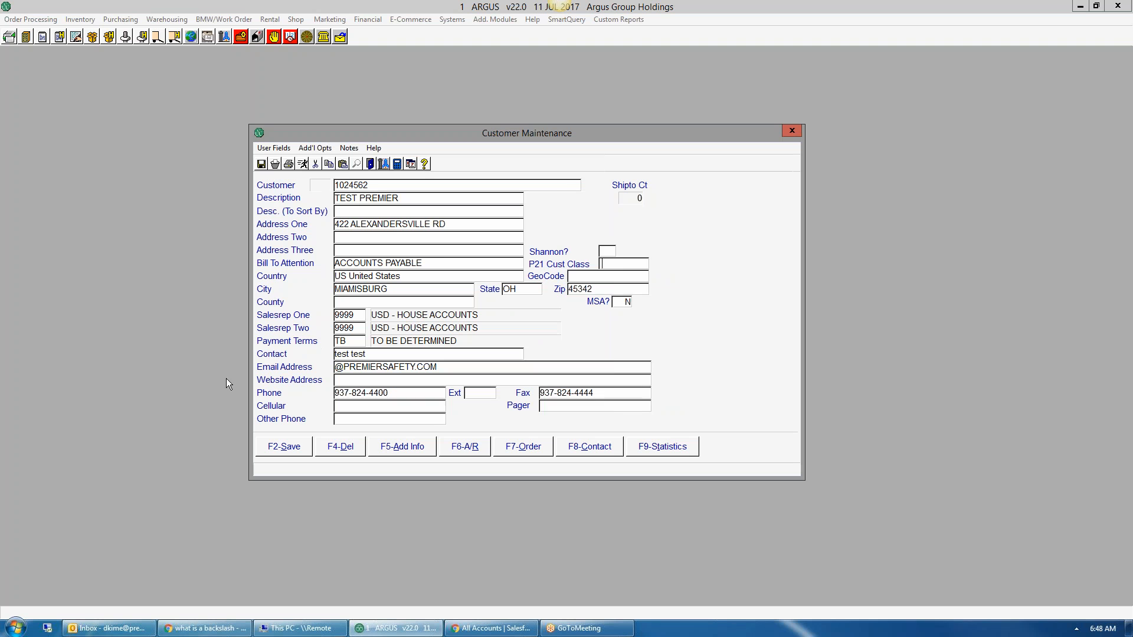
Step: Change the order information's Ship Via from 12 FEDEX GROUND to 06 UPS GROUND
{"action": "left_click", "coordinate": [522, 450]}
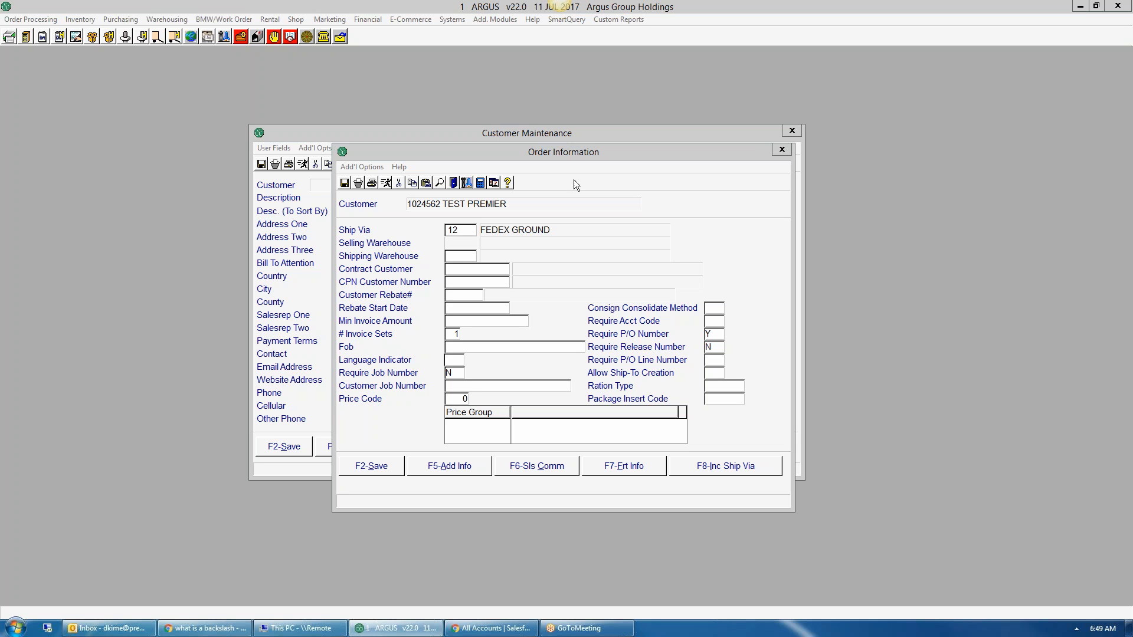
{"action": "left_click", "coordinate": [495, 217]}
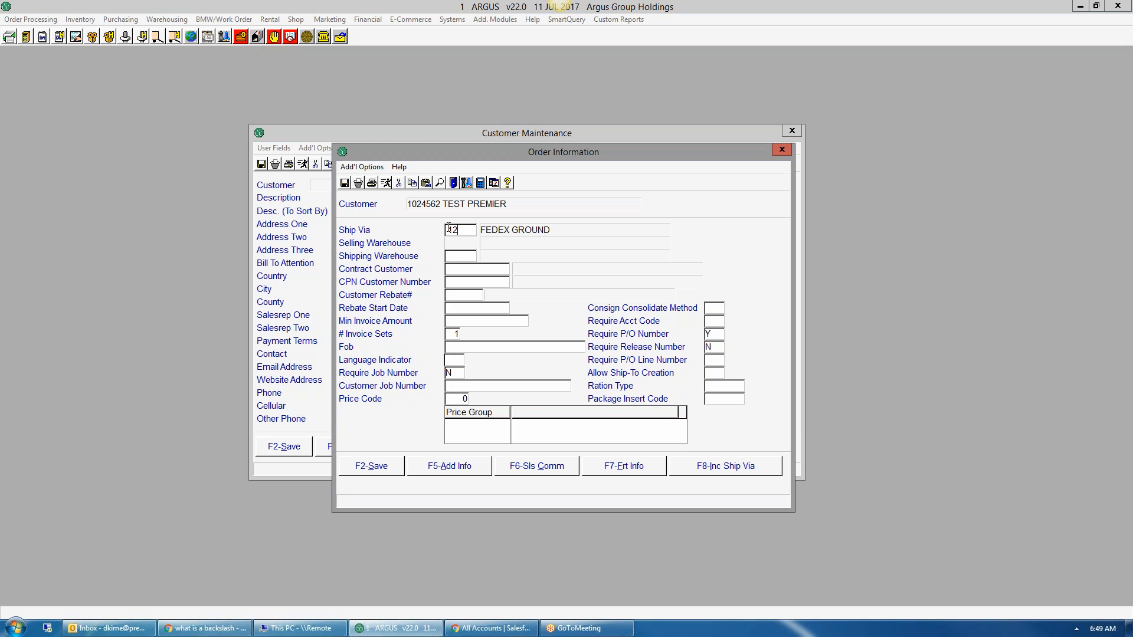
{"action": "type", "text": "06"}
{"action": "key", "text": "Return"}
Step: Set Ack Document Option to E and Email Ship Notice to Y
{"action": "left_click", "coordinate": [450, 466]}
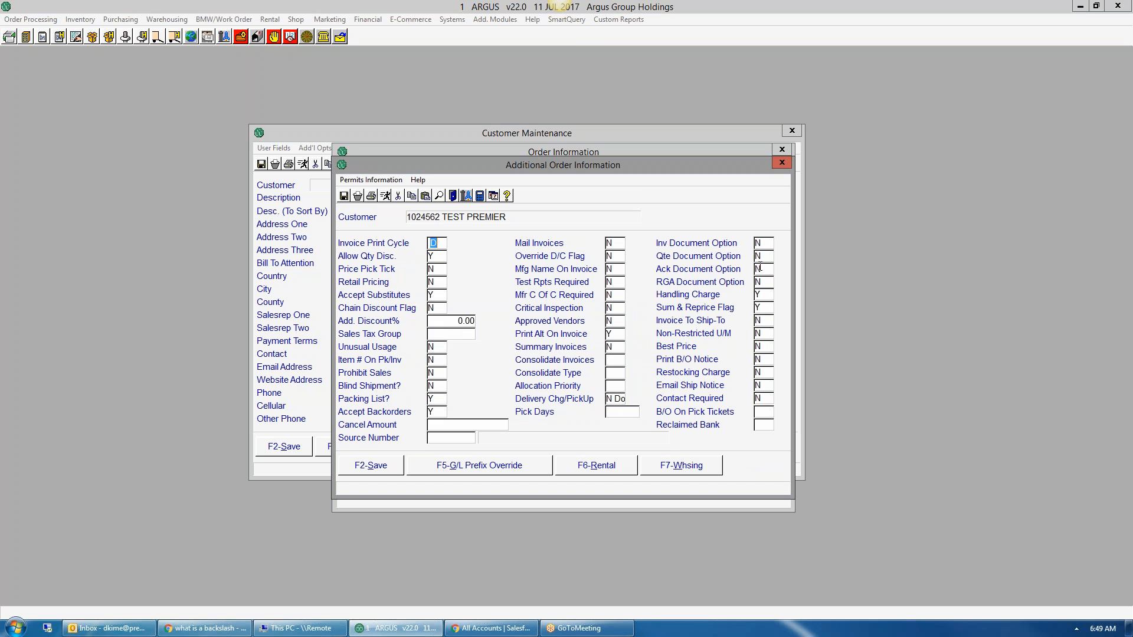
{"action": "left_click", "coordinate": [763, 260]}
{"action": "left_click", "coordinate": [760, 269]}
{"action": "type", "text": "E"}
{"action": "key", "text": "Tab"}
{"action": "left_click", "coordinate": [768, 383]}
{"action": "type", "text": "Y"}
{"action": "key", "text": "Tab"}
Step: Choose Print Only for the invoice document option, save, then bring up Freight Information
{"action": "left_click", "coordinate": [764, 242]}
{"action": "key", "text": "F1"}
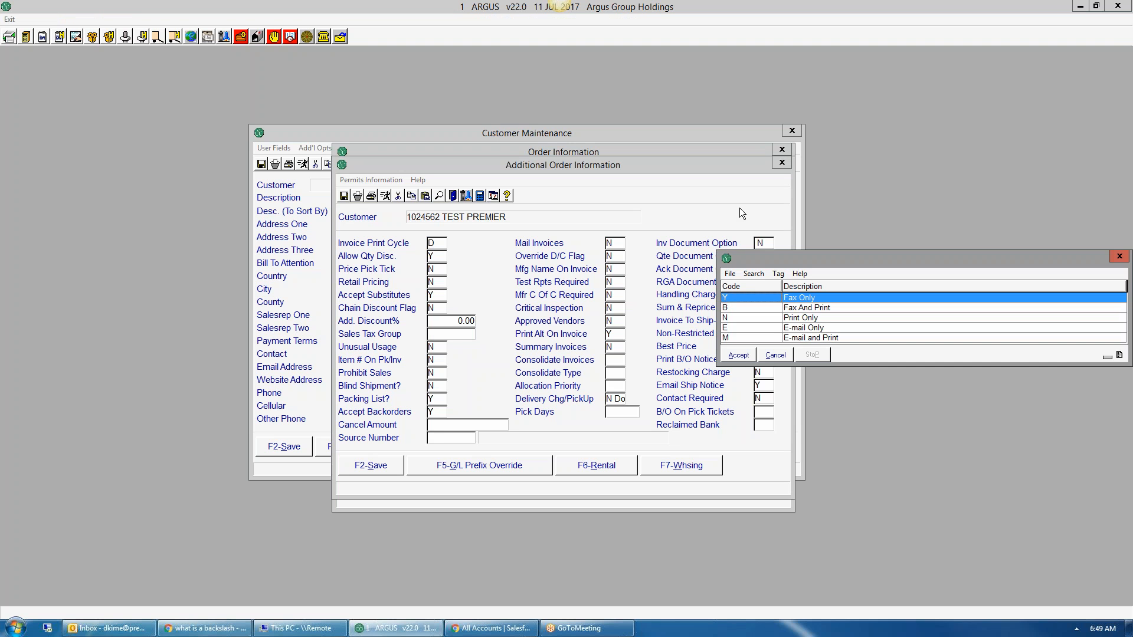
{"action": "key", "text": "Down"}
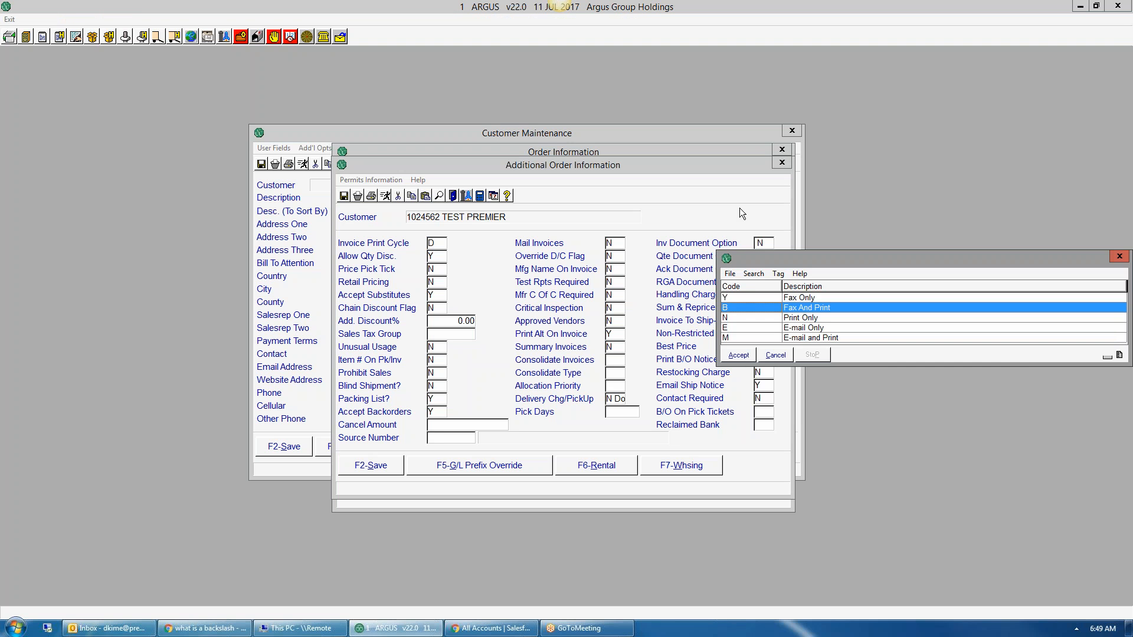
{"action": "key", "text": "Down"}
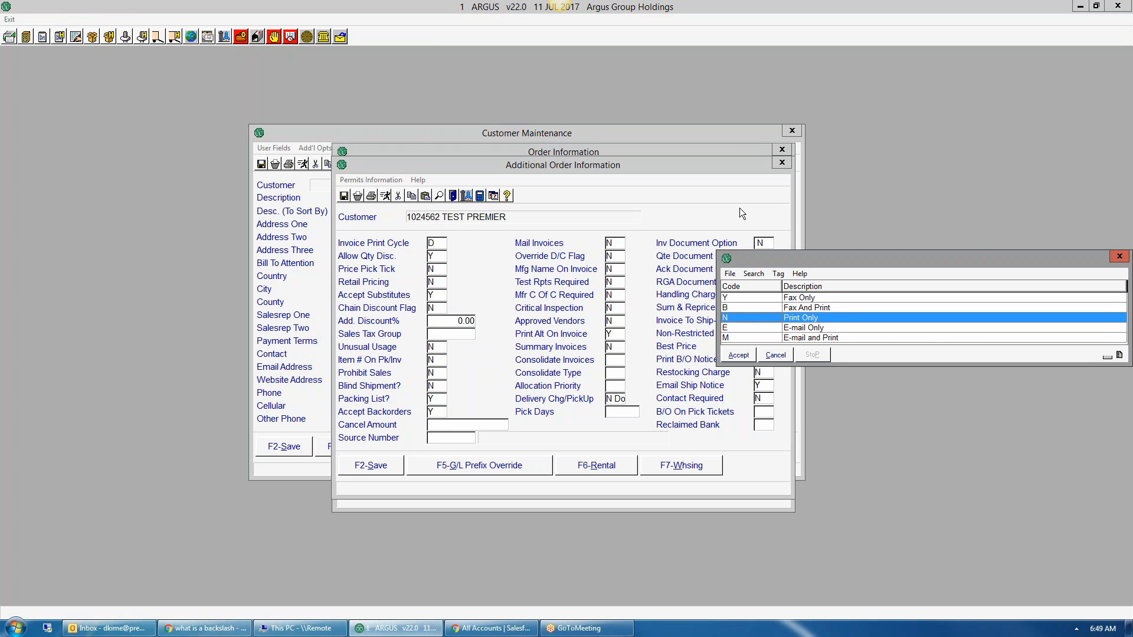
{"action": "key", "text": "Down"}
{"action": "key", "text": "Down"}
{"action": "key", "text": "Up"}
{"action": "key", "text": "Up"}
{"action": "key", "text": "Up"}
{"action": "key", "text": "Up"}
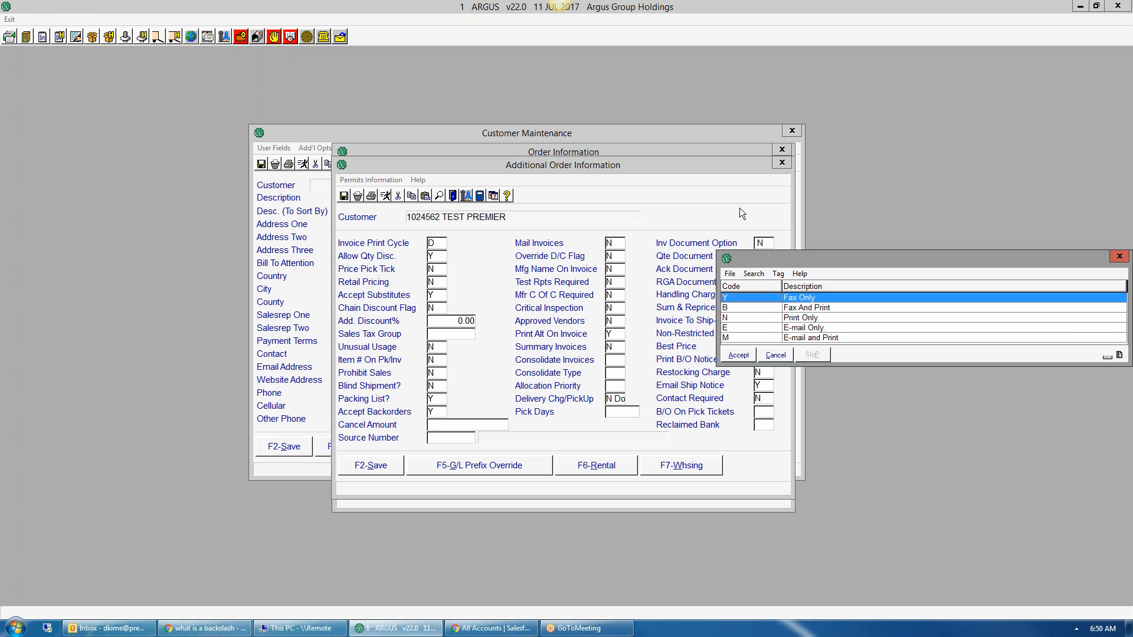
{"action": "key", "text": "Down"}
{"action": "key", "text": "Down"}
{"action": "key", "text": "Down"}
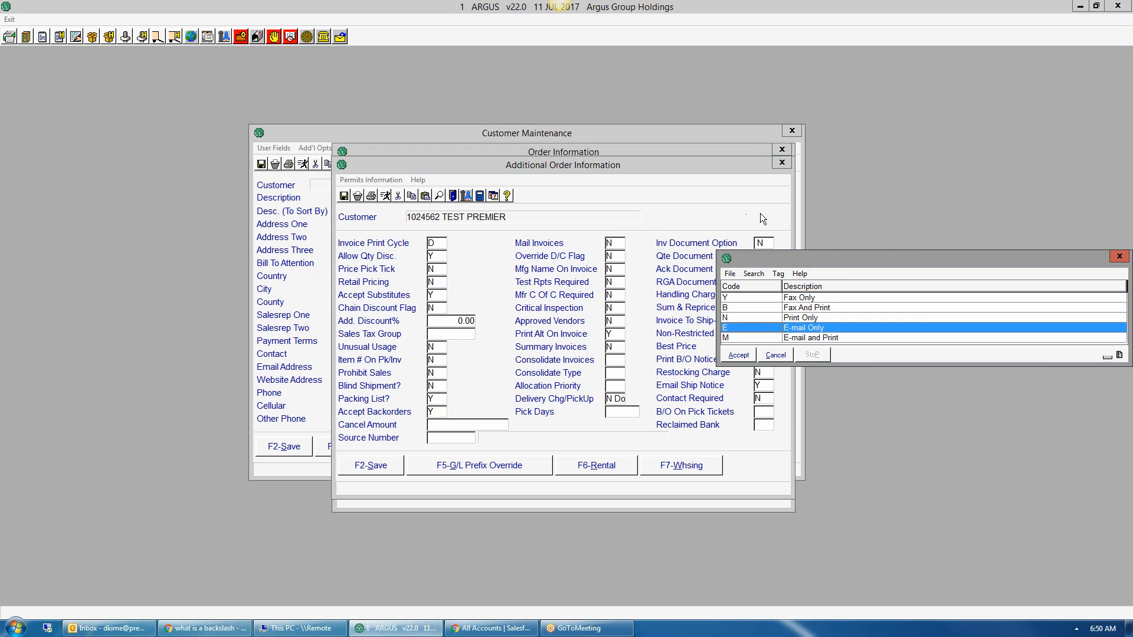
{"action": "left_click", "coordinate": [736, 317]}
{"action": "left_click", "coordinate": [737, 355]}
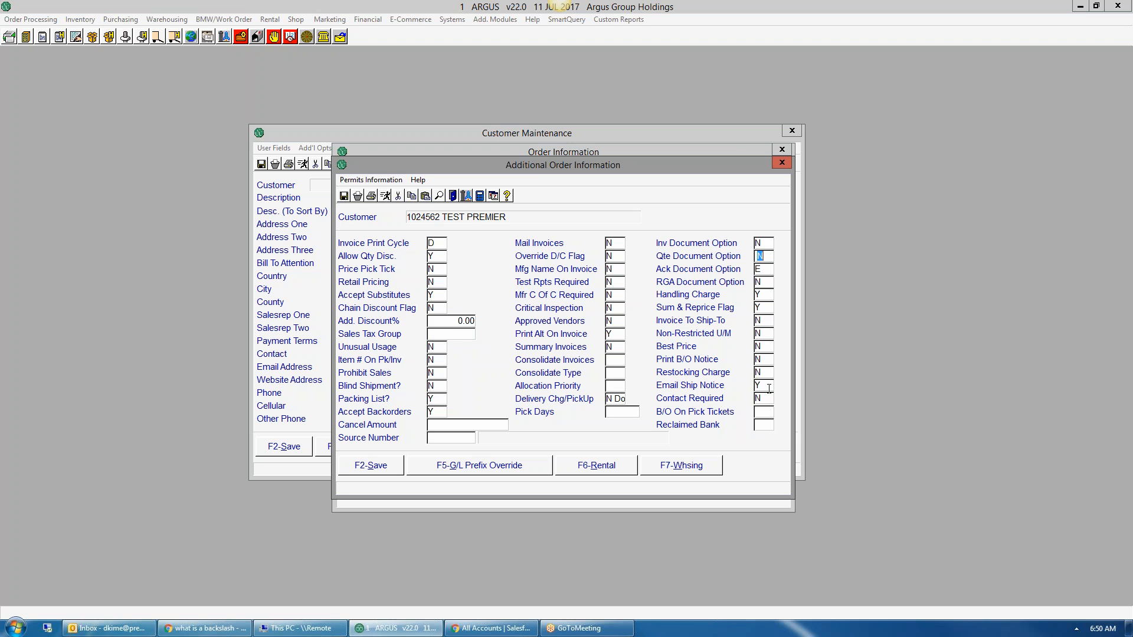
{"action": "left_click", "coordinate": [378, 472]}
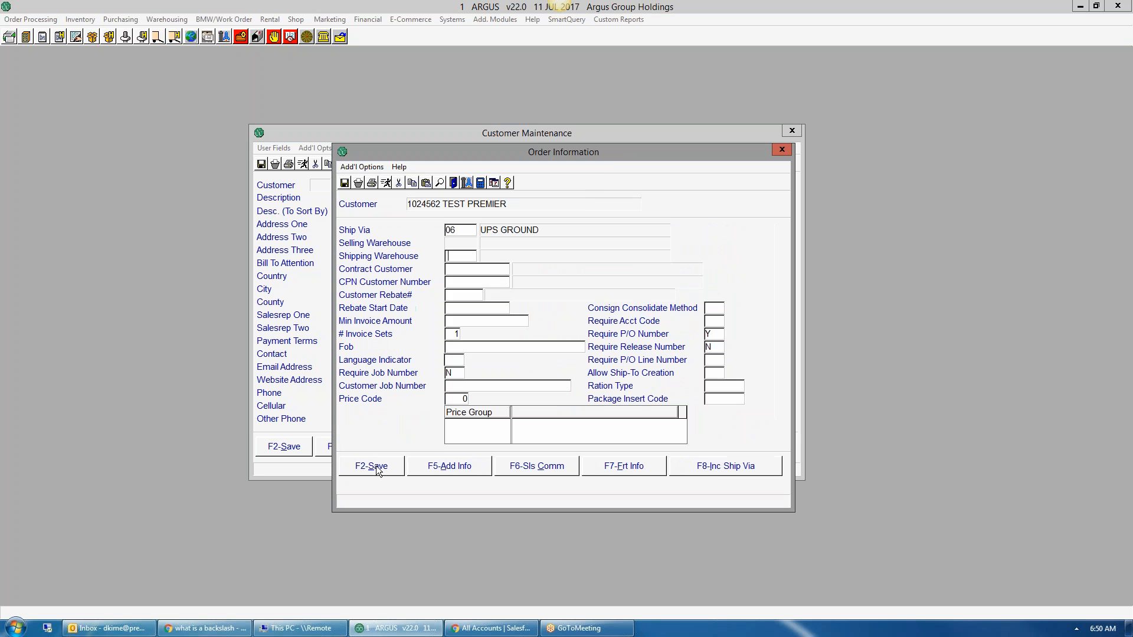
{"action": "left_click", "coordinate": [627, 466]}
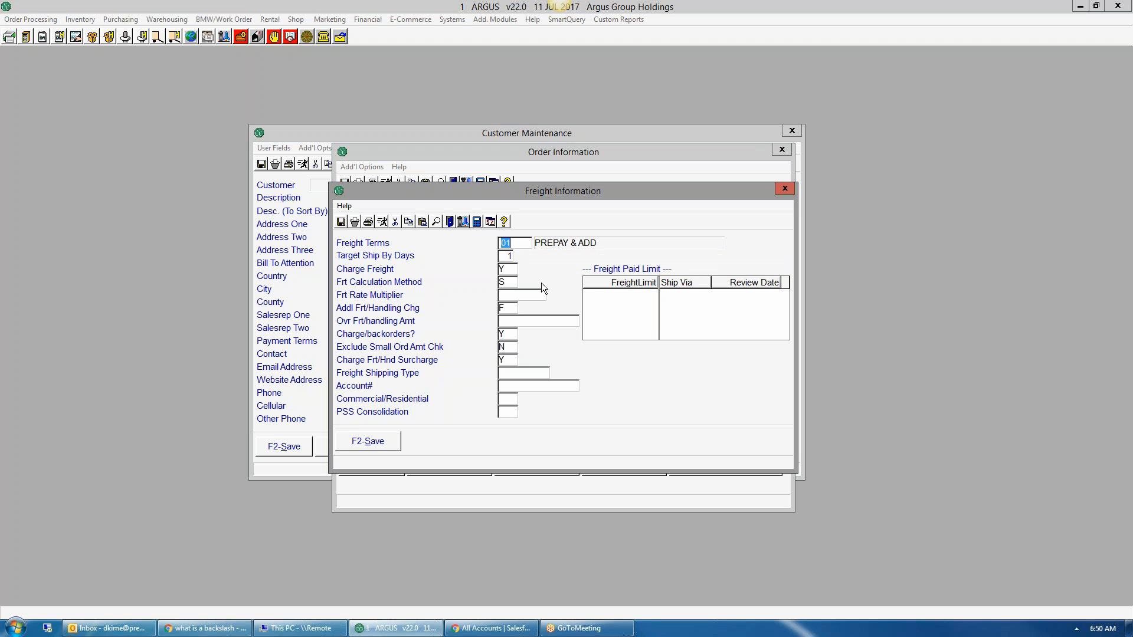
Step: Set freight terms to 03 COLLECT and save the freight information
{"action": "type", "text": "03"}
{"action": "key", "text": "Tab"}
{"action": "left_click", "coordinate": [368, 444]}
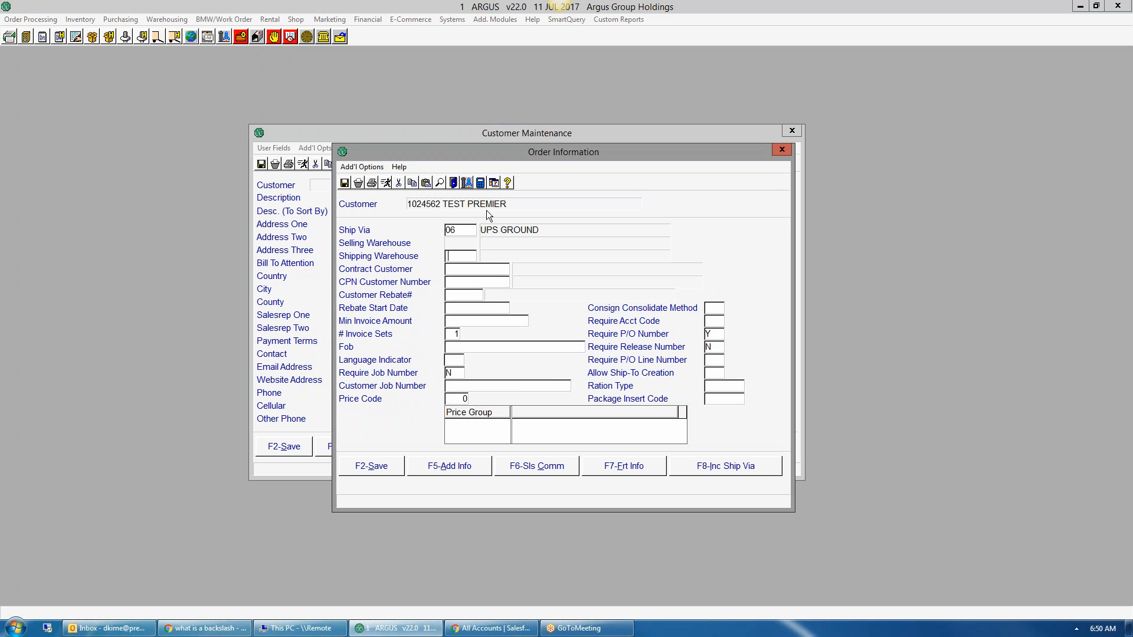
Step: Change the default ship via to 12 FEDEX GROUND and save the order information
{"action": "double_click", "coordinate": [459, 230]}
{"action": "type", "text": "12"}
{"action": "key", "text": "Return"}
{"action": "left_click", "coordinate": [371, 466]}
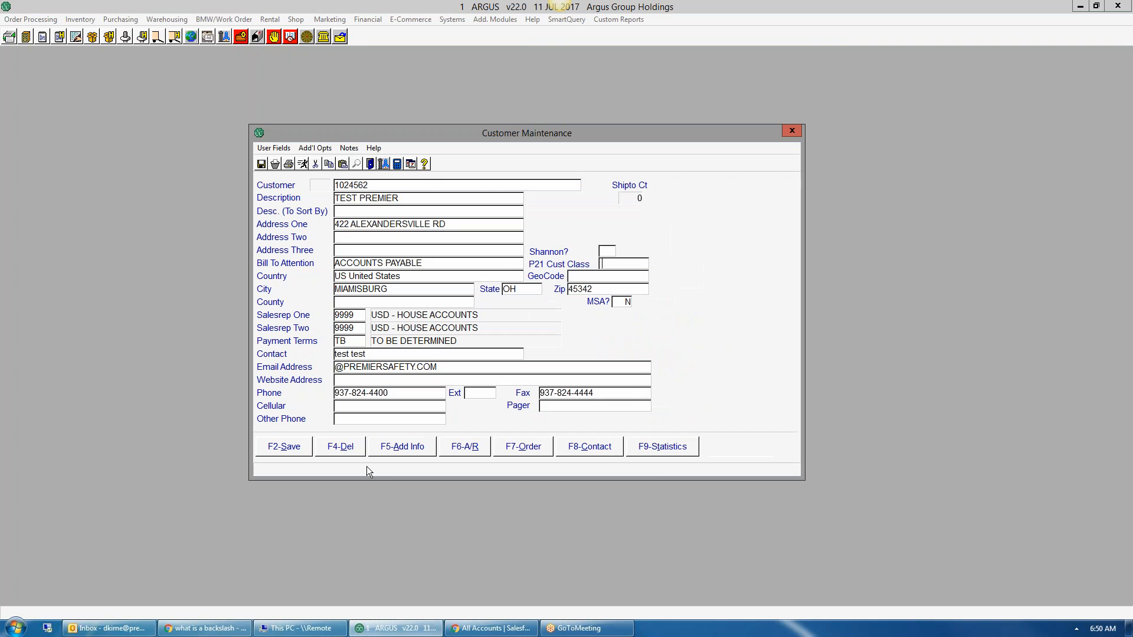
{"action": "left_click", "coordinate": [314, 148]}
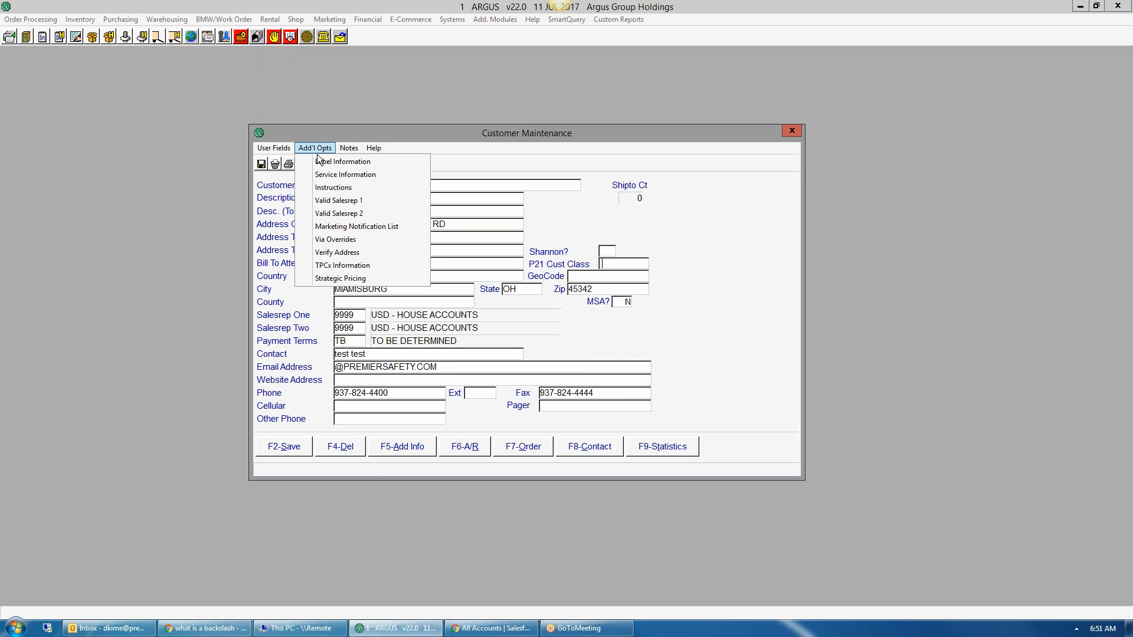
Step: In Add'l Opts > Instructions, enter a 'UPS ACCT#' line with the customer's UPS account number and save
{"action": "left_click", "coordinate": [323, 188]}
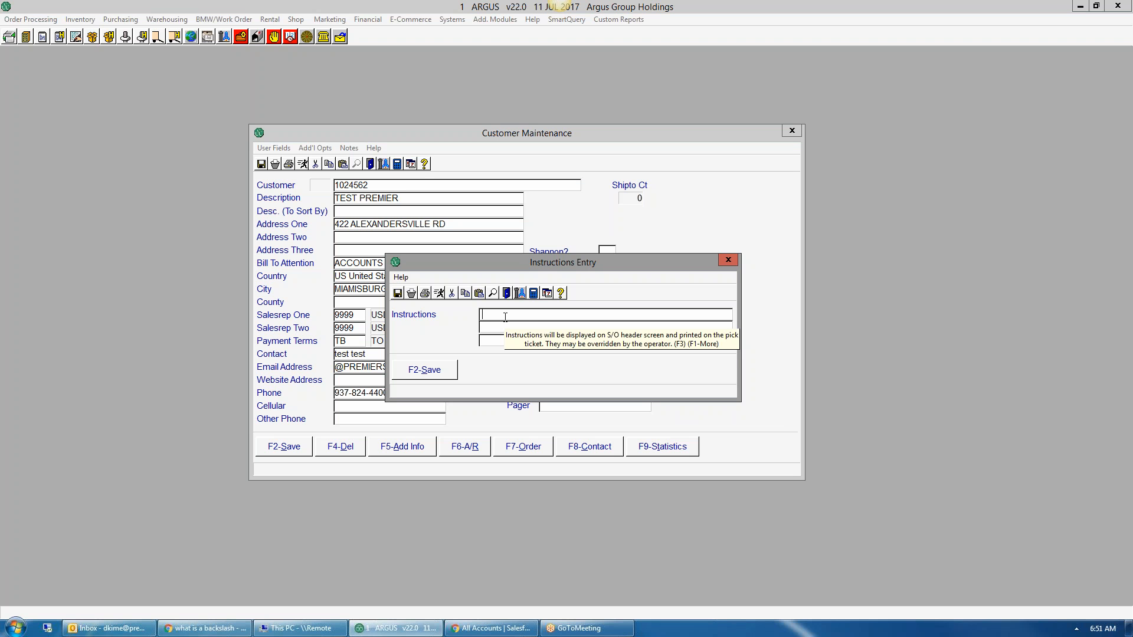
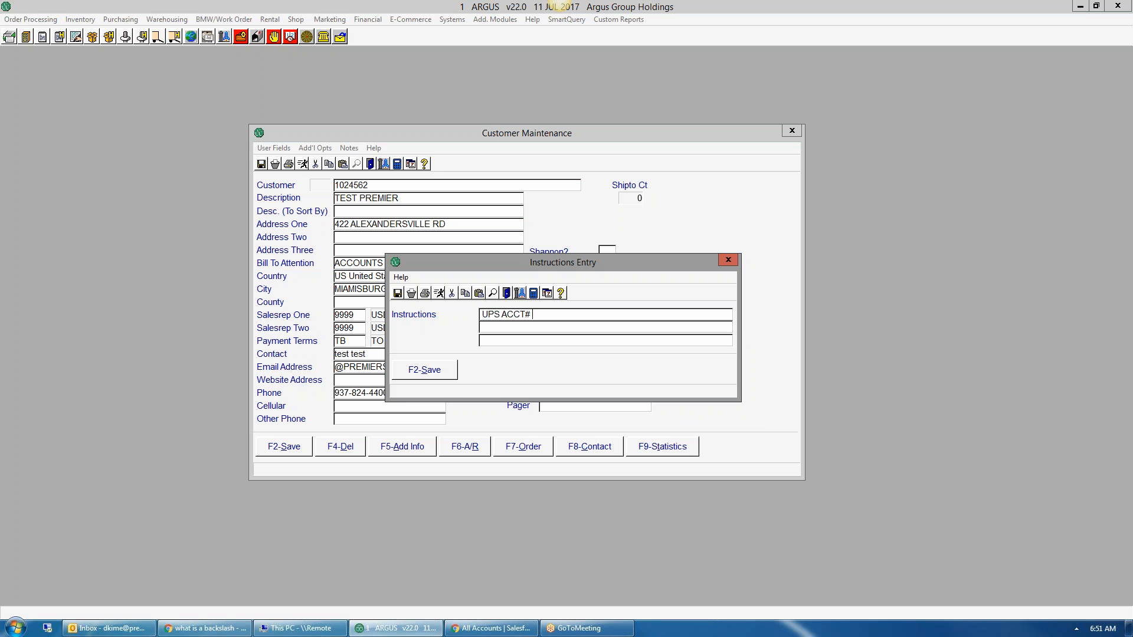
{"action": "key", "text": "Return"}
{"action": "left_click", "coordinate": [447, 367]}
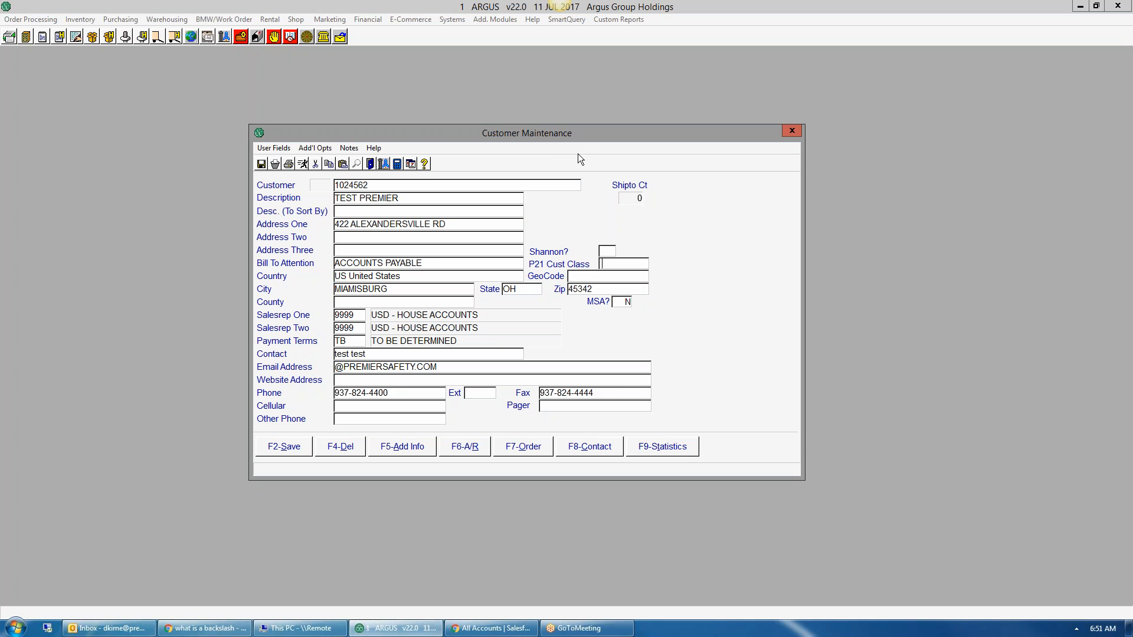
Step: Open the order information's Sales Comments and enter 'MUST USE PO# ON ALL ORDERS' as the first comment
{"action": "left_click", "coordinate": [527, 453]}
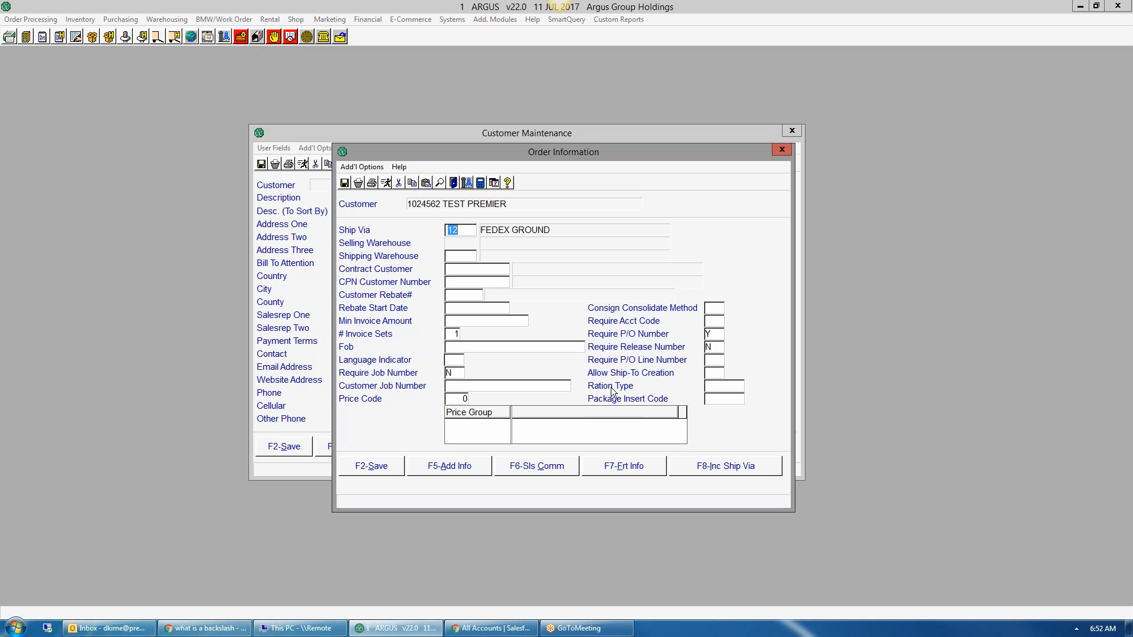
{"action": "left_click", "coordinate": [535, 467]}
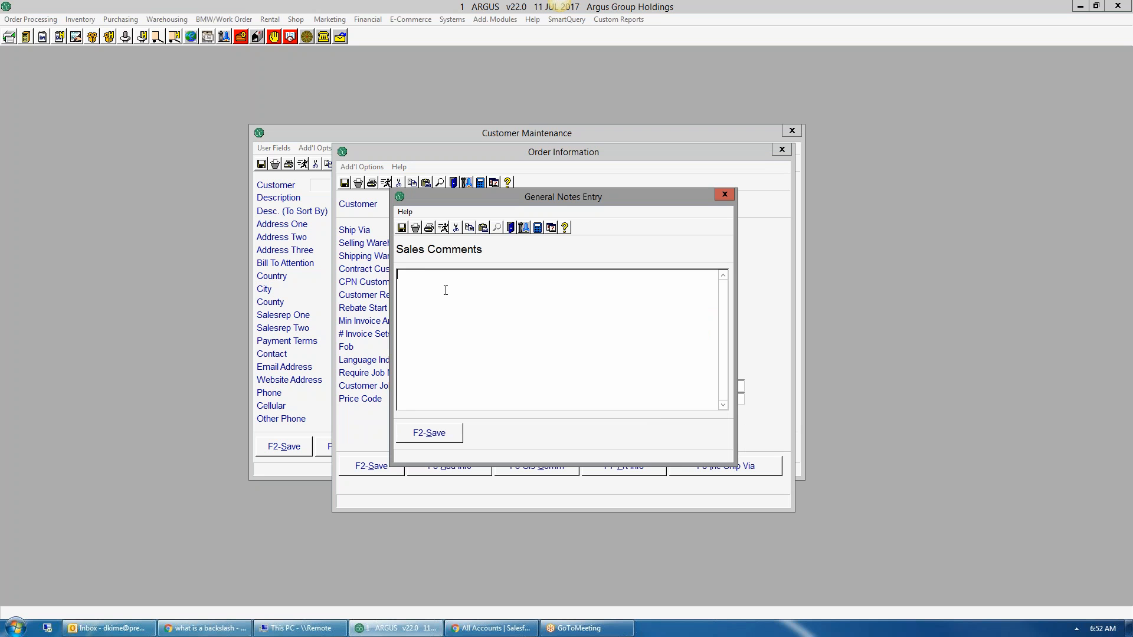
{"action": "type", "text": "."}
{"action": "key", "text": "BackSpace"}
{"action": "key", "text": "BackSpace"}
{"action": "type", "text": "."}
{"action": "key", "text": "Return"}
{"action": "type", "text": "MUST USE PO# ON ALL ORDERS"}
{"action": "type", "text": "STARTS WITH LETTER F"}
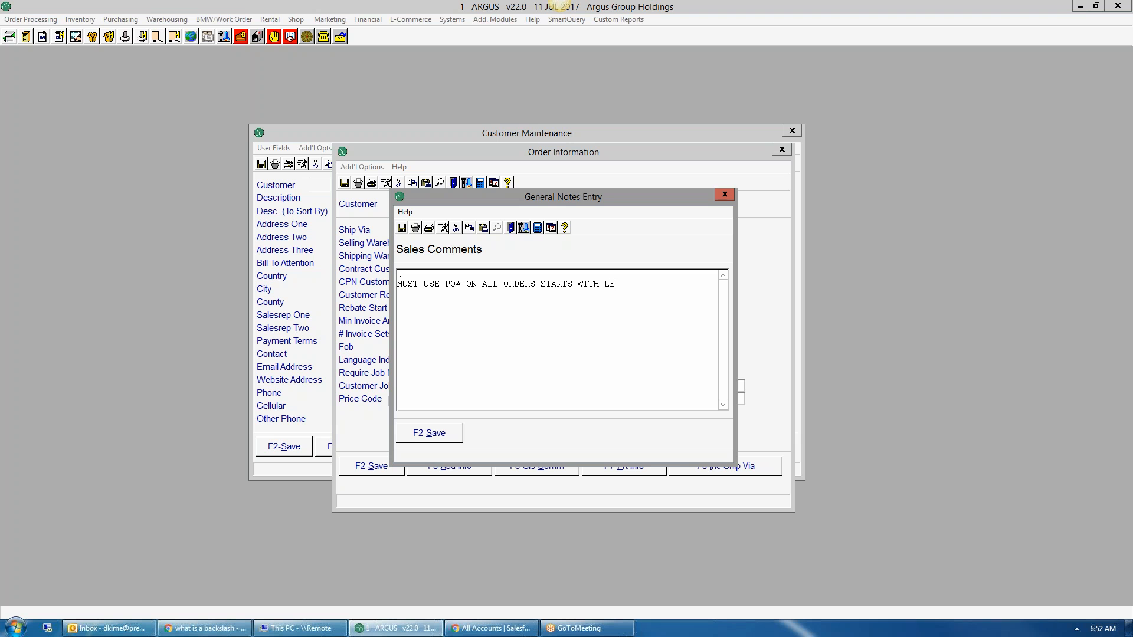
{"action": "key", "text": "BackSpace"}
{"action": "key", "text": "BackSpace"}
{"action": "key", "text": "BackSpace"}
{"action": "key", "text": "BackSpace"}
{"action": "key", "text": "BackSpace"}
{"action": "key", "text": "BackSpace"}
{"action": "key", "text": "BackSpace"}
{"action": "key", "text": "BackSpace"}
{"action": "key", "text": "BackSpace"}
{"action": "key", "text": "BackSpace"}
{"action": "key", "text": "BackSpace"}
{"action": "key", "text": "BackSpace"}
{"action": "key", "text": "BackSpace"}
{"action": "key", "text": "BackSpace"}
{"action": "key", "text": "BackSpace"}
{"action": "key", "text": "BackSpace"}
{"action": "key", "text": "BackSpace"}
{"action": "key", "text": "BackSpace"}
{"action": "key", "text": "BackSpace"}
{"action": "key", "text": "BackSpace"}
Step: Finish the PO# comment and add the comment 'CUST GETS 25% OFF ON ALL RENTALS'
{"action": "type", "text": "5 DIGITS"}
{"action": "key", "text": "BackSpace"}
{"action": "key", "text": "BackSpace"}
{"action": "key", "text": "BackSpace"}
{"action": "key", "text": "BackSpace"}
{"action": "key", "text": "BackSpace"}
{"action": "key", "text": "BackSpace"}
{"action": "key", "text": "BackSpace"}
{"action": "key", "text": "BackSpace"}
{"action": "key", "text": "BackSpace"}
{"action": "type", "text": "."}
{"action": "type", "text": "CUST GETS 25"}
{"action": "type", "text": "% OFF ON "}
{"action": "type", "text": "ALL RENTALS"}
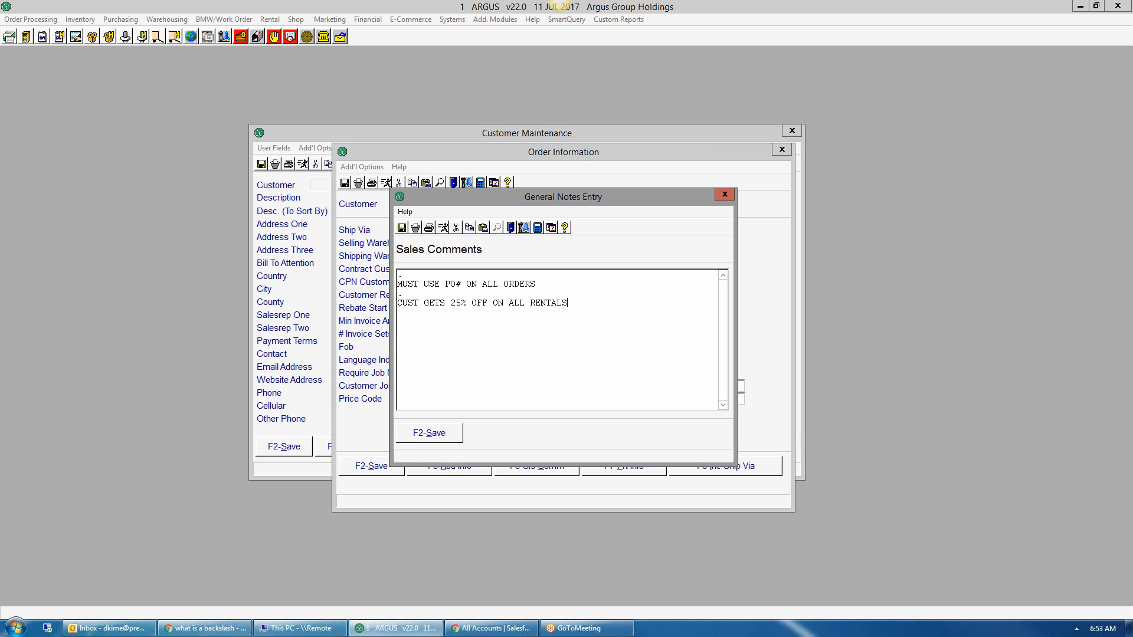
{"action": "type", "text": "."}
{"action": "type", "text": "DUE"}
{"action": "key", "text": "BackSpace"}
{"action": "key", "text": "BackSpace"}
Step: End both comments with initials and date 7-11-17, tidy the blank lines, and save
{"action": "type", "text": "K 7-11-17"}
{"action": "type", "text": ". DK 7-11-17"}
{"action": "key", "text": "BackSpace"}
{"action": "key", "text": "BackSpace"}
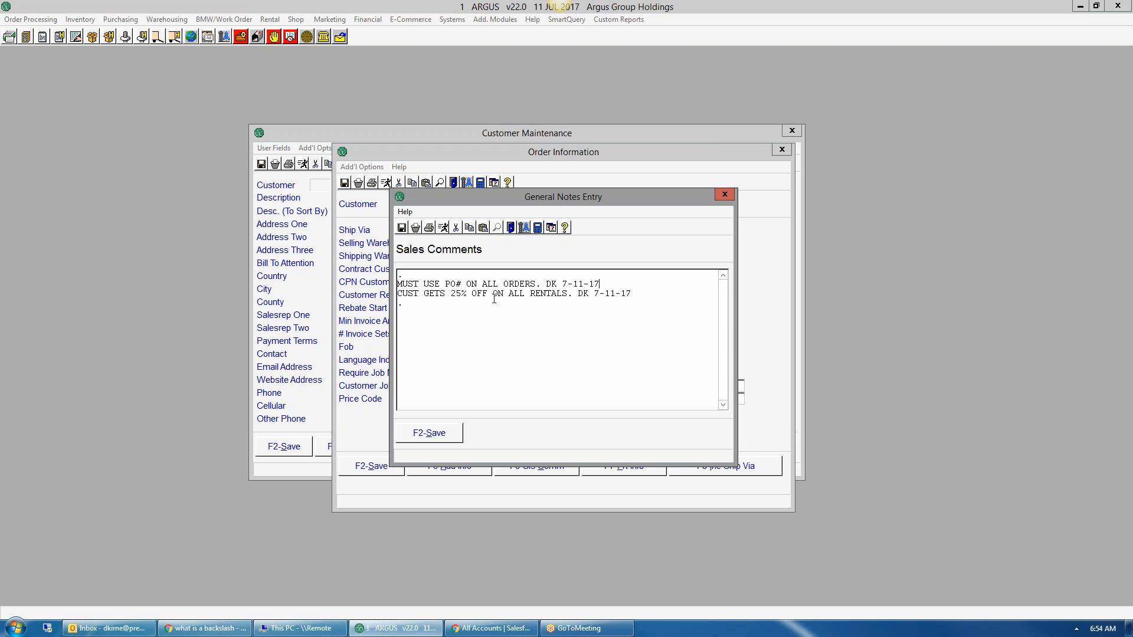
{"action": "key", "text": "Return"}
{"action": "key", "text": "Return"}
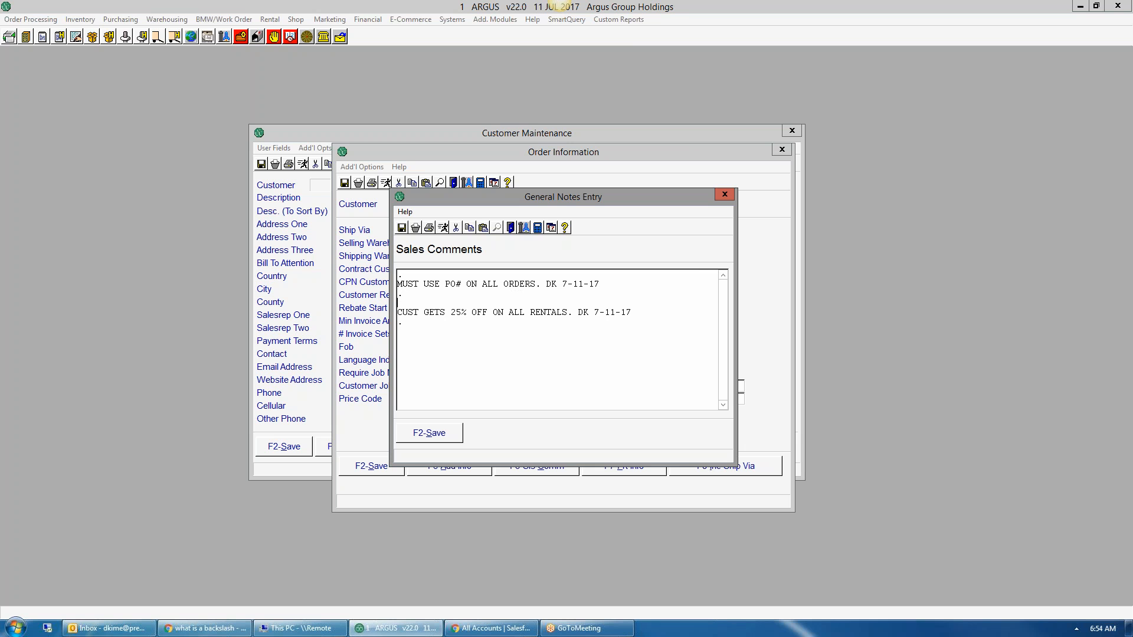
{"action": "key", "text": "Delete"}
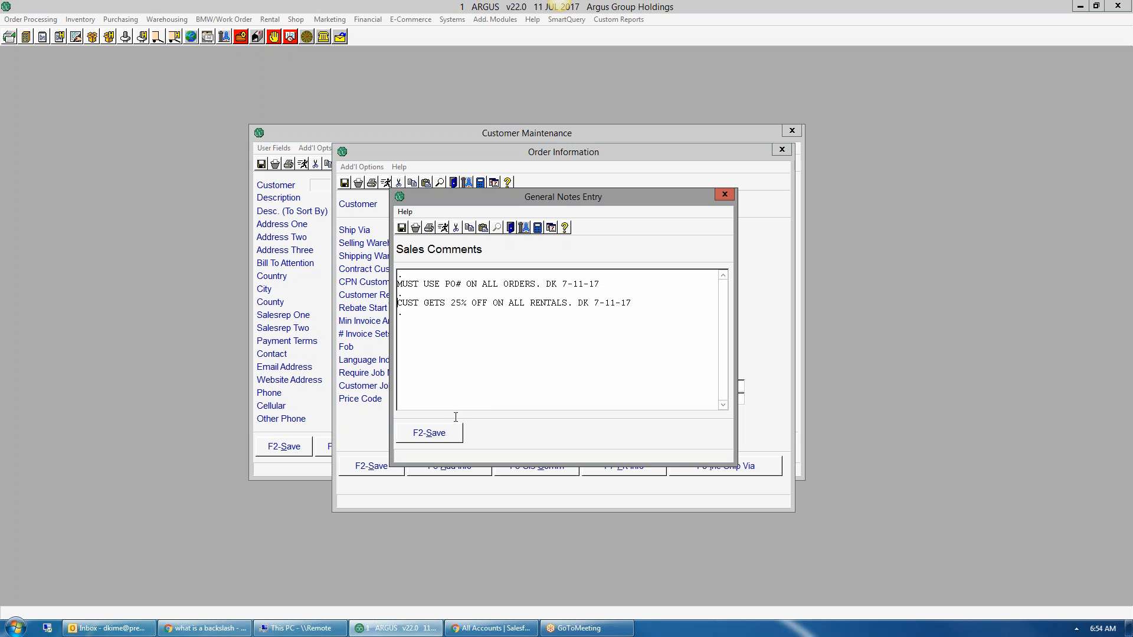
{"action": "left_click", "coordinate": [430, 433]}
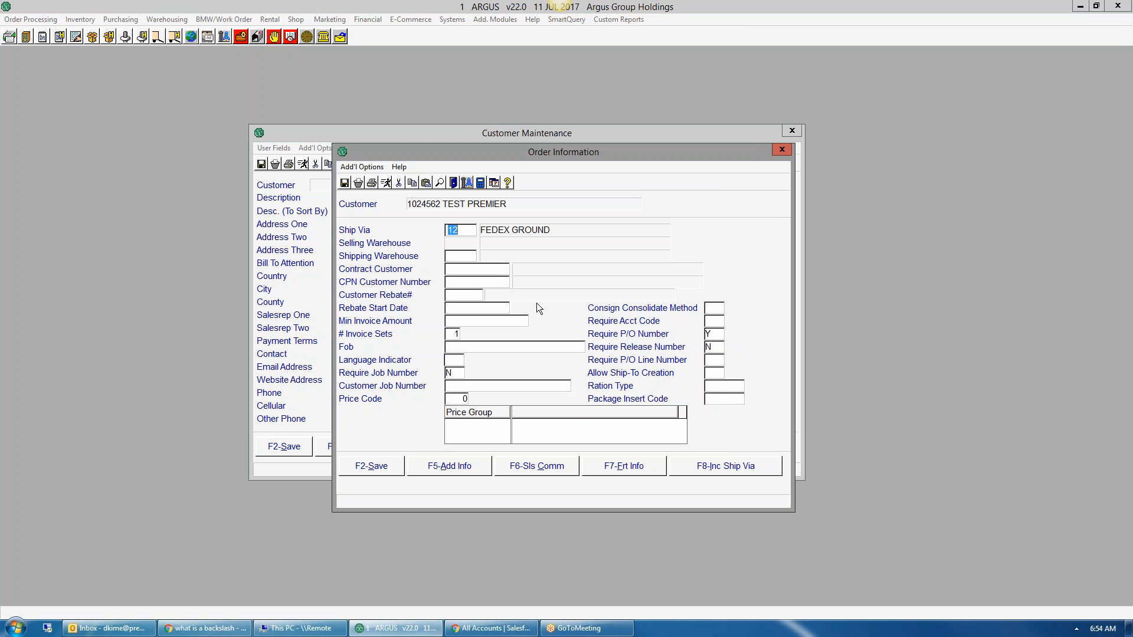
Step: Set ship via back to 06 UPS GROUND, save order information, then save the customer record
{"action": "type", "text": "06"}
{"action": "key", "text": "Tab"}
{"action": "left_click", "coordinate": [368, 469]}
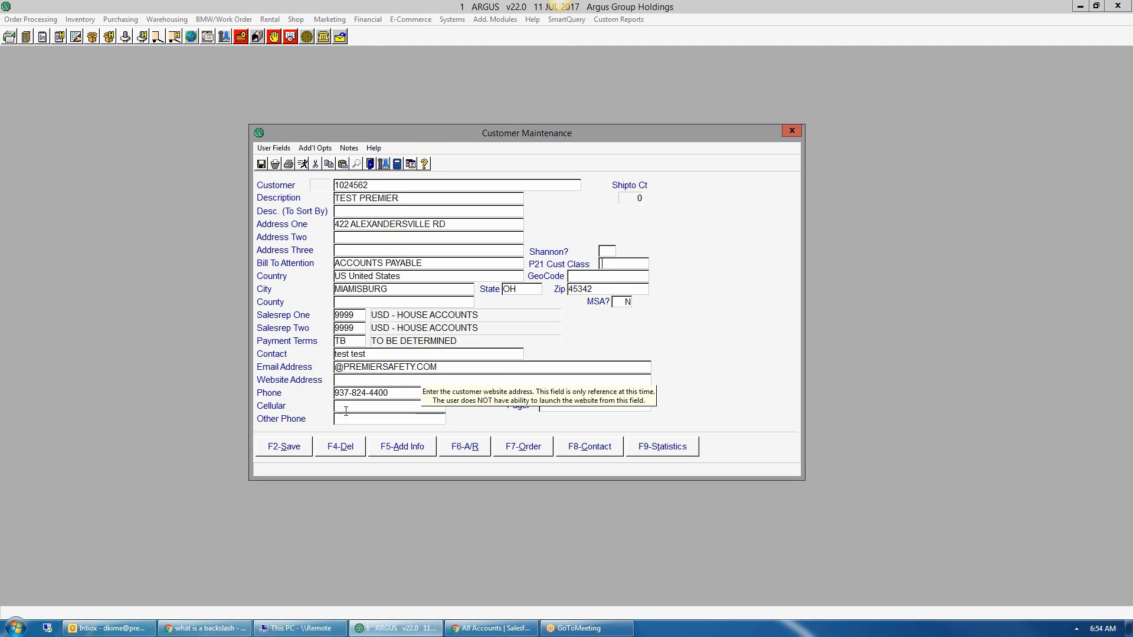
{"action": "left_click", "coordinate": [283, 449]}
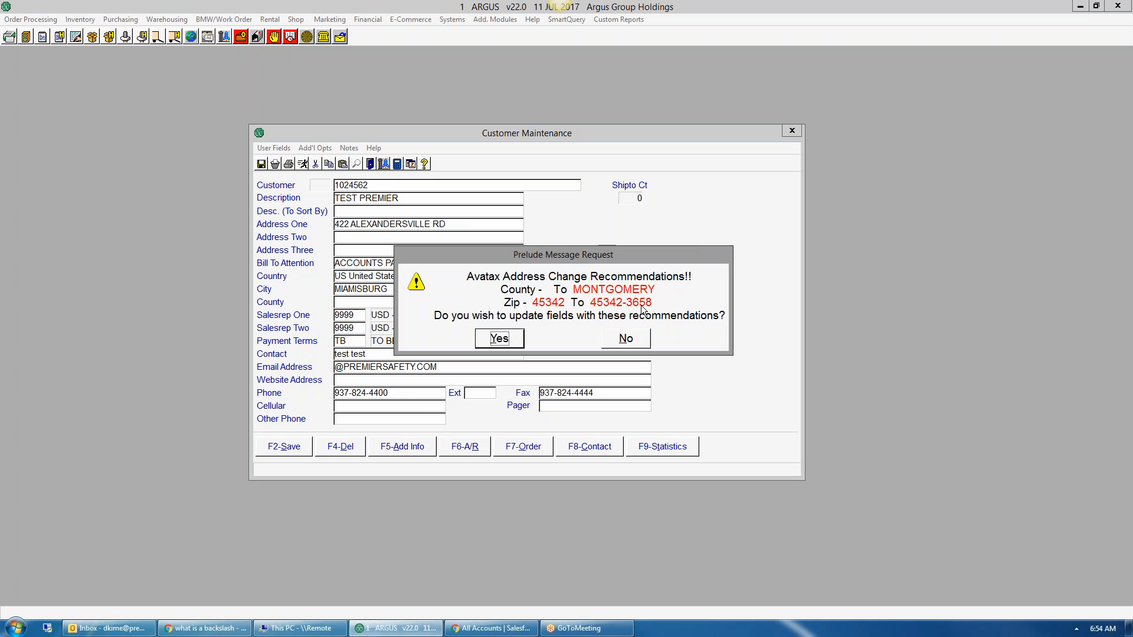
Step: Accept Avatax's county MONTGOMERY and zip 45342-3658, then open Customer Ship-To Maintenance with /CSTM
{"action": "left_click", "coordinate": [497, 340]}
{"action": "key", "text": "Return"}
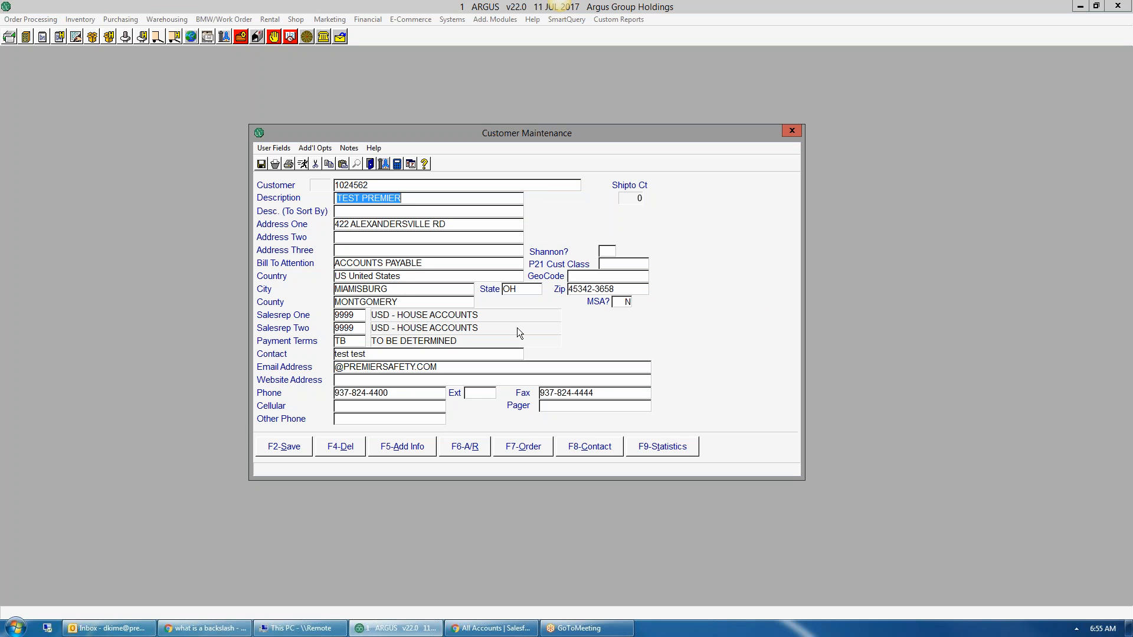
{"action": "key", "text": "Escape"}
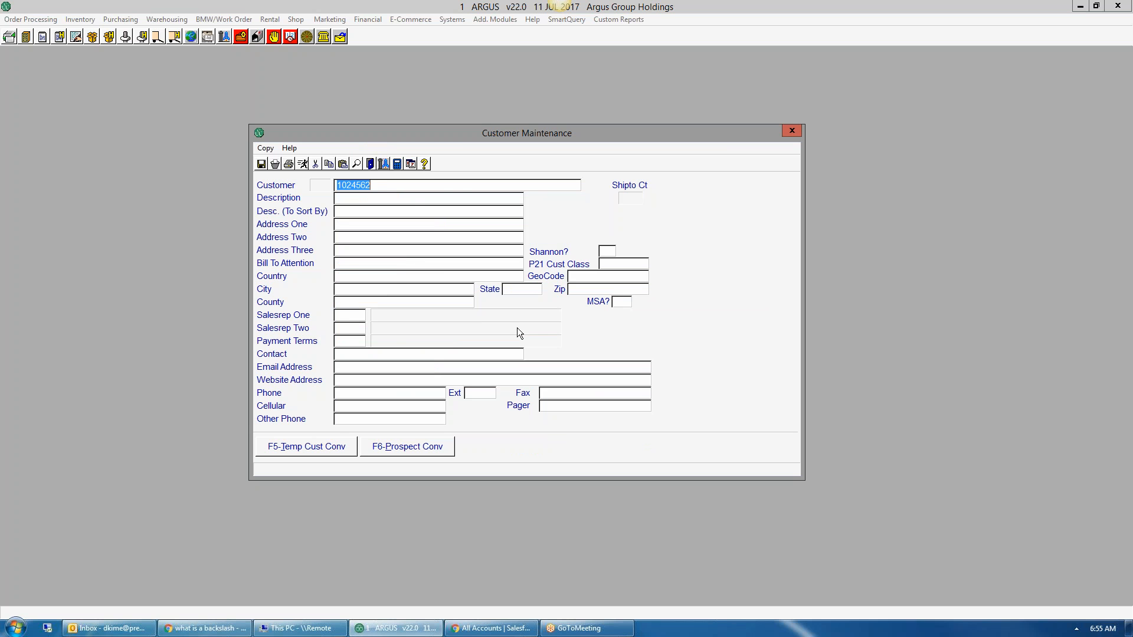
{"action": "type", "text": "/CSTM"}
{"action": "key", "text": "Return"}
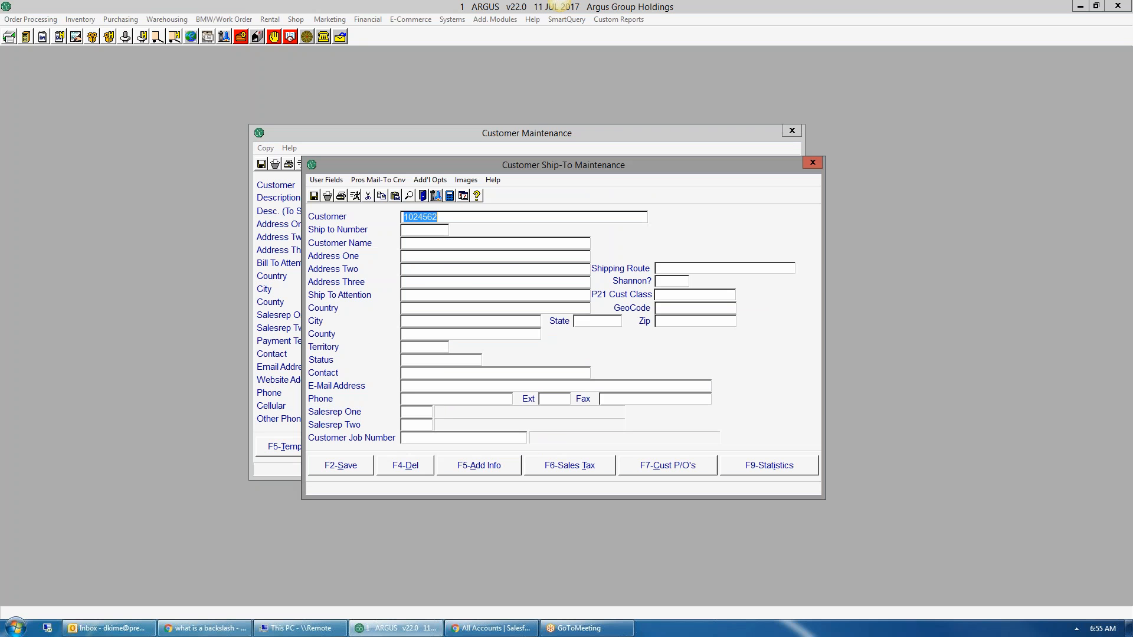